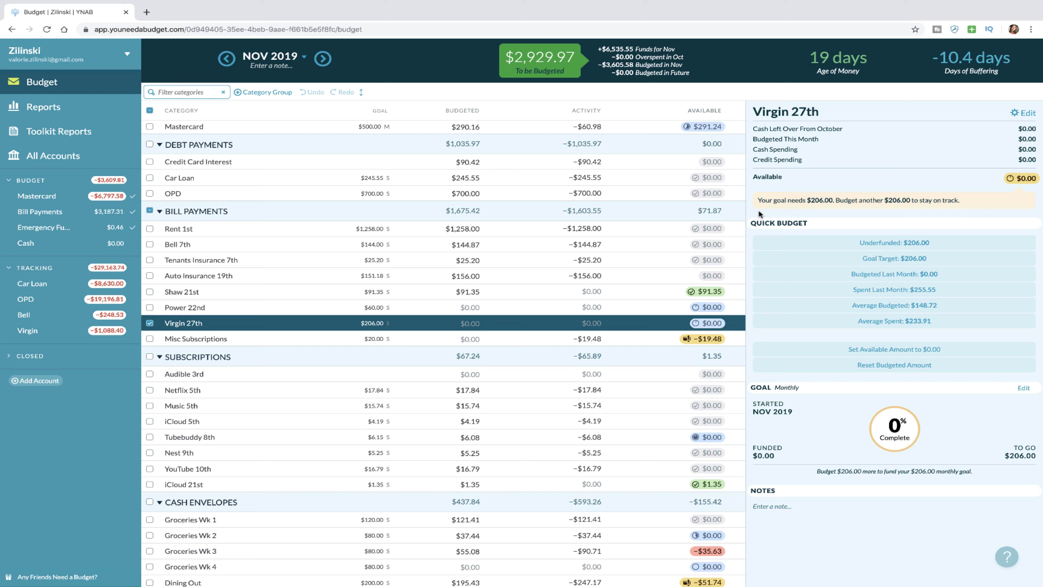
- Deselect the Virgin 27th category so the inspector shows November's budget totals
{"action": "left_click", "coordinate": [151, 325]}
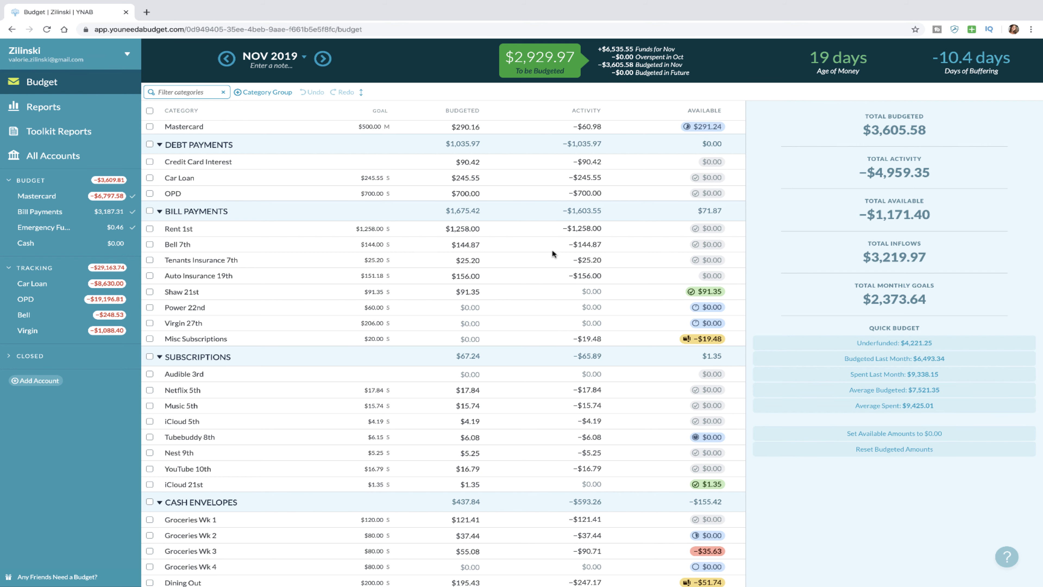
{"action": "scroll", "coordinate": [552, 251], "scroll_direction": "down", "scroll_amount": 2}
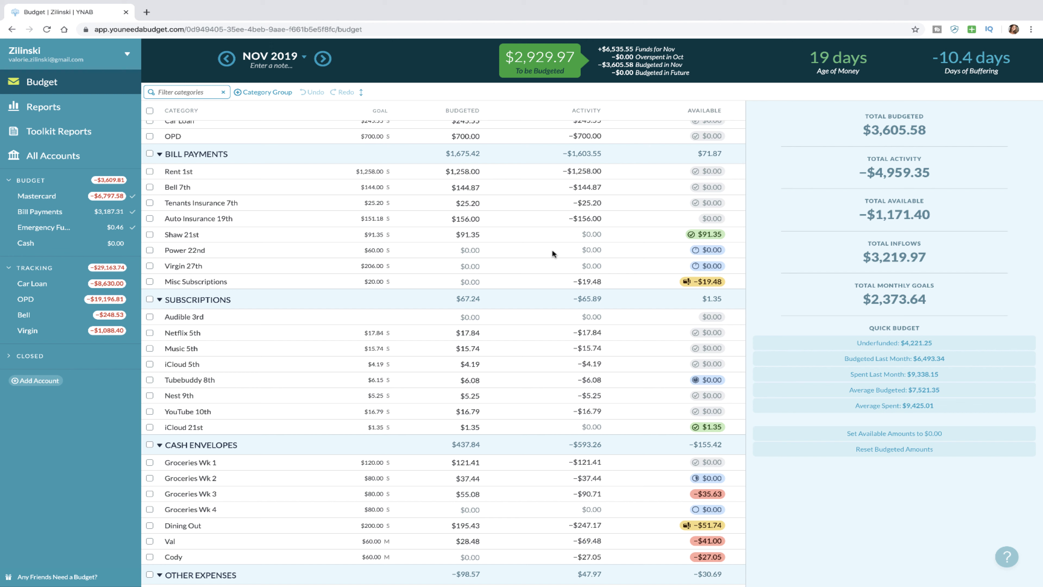
- Cover Misc Subscriptions ($19.48) and Groceries Wk 3 ($35.63) overspending from To be Budgeted
{"action": "left_click", "coordinate": [705, 284]}
{"action": "left_click", "coordinate": [676, 372]}
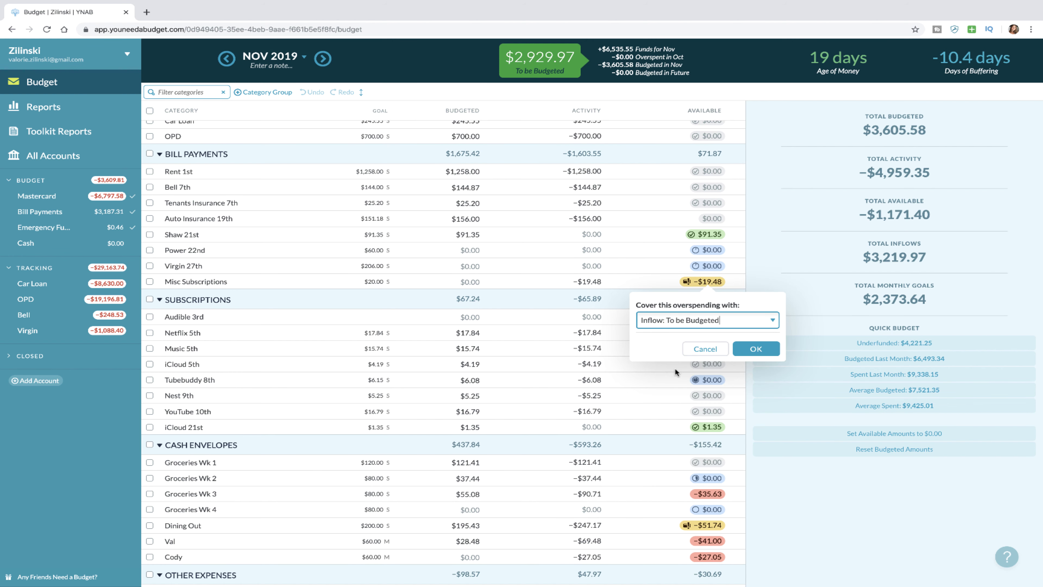
{"action": "left_click", "coordinate": [756, 349]}
{"action": "scroll", "coordinate": [621, 374], "scroll_direction": "down", "scroll_amount": 1}
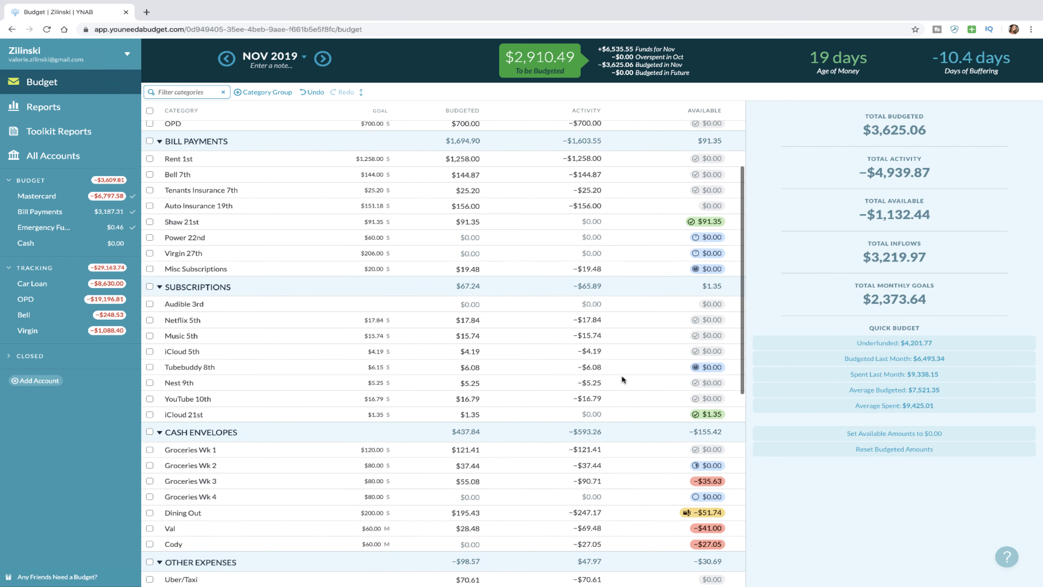
{"action": "scroll", "coordinate": [621, 374], "scroll_direction": "down", "scroll_amount": 3}
{"action": "left_click", "coordinate": [713, 372]}
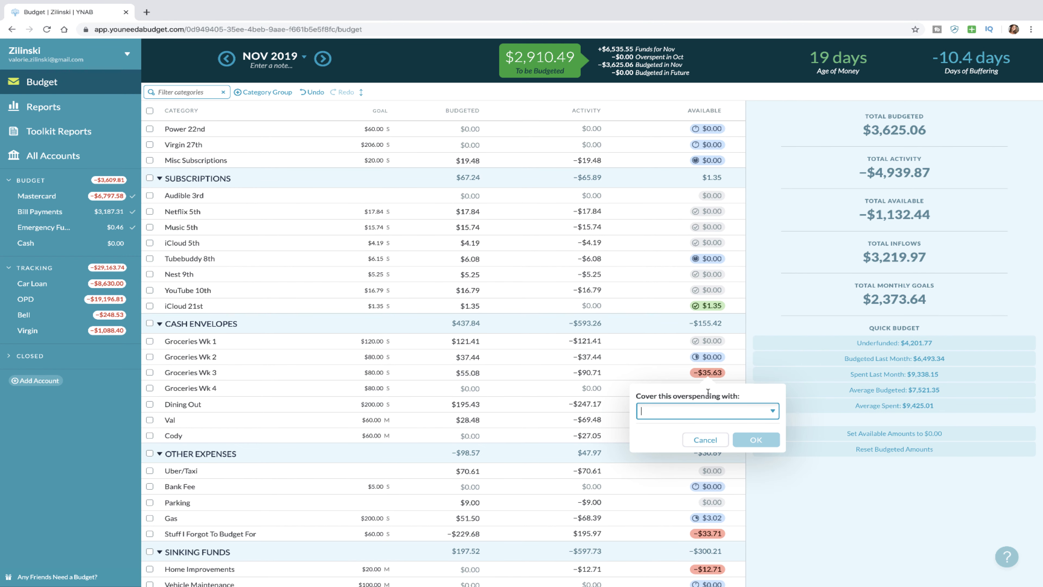
{"action": "left_click", "coordinate": [697, 409]}
{"action": "left_click", "coordinate": [694, 397]}
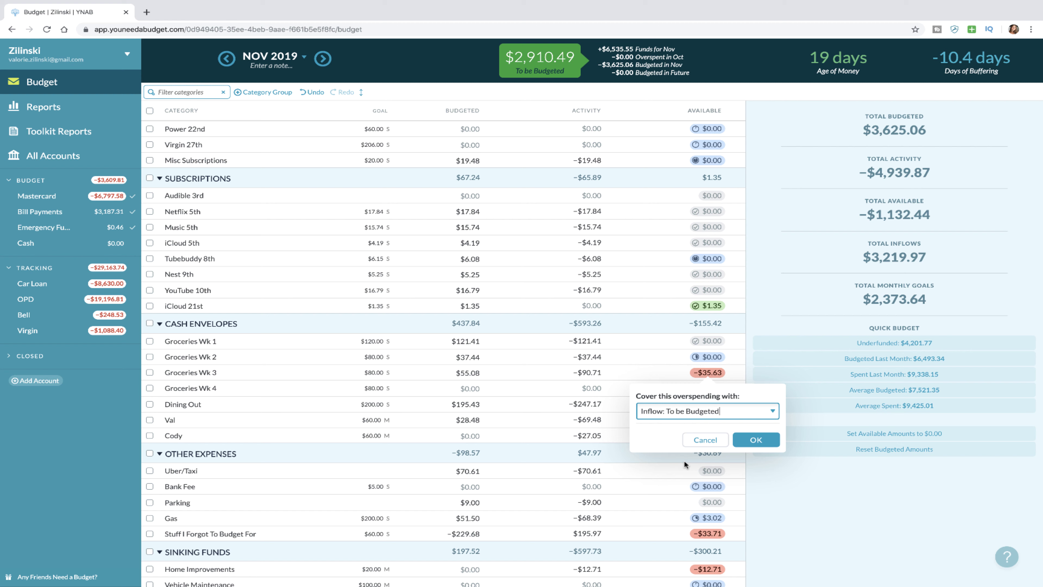
{"action": "left_click", "coordinate": [755, 440]}
{"action": "scroll", "coordinate": [657, 427], "scroll_direction": "down", "scroll_amount": 1}
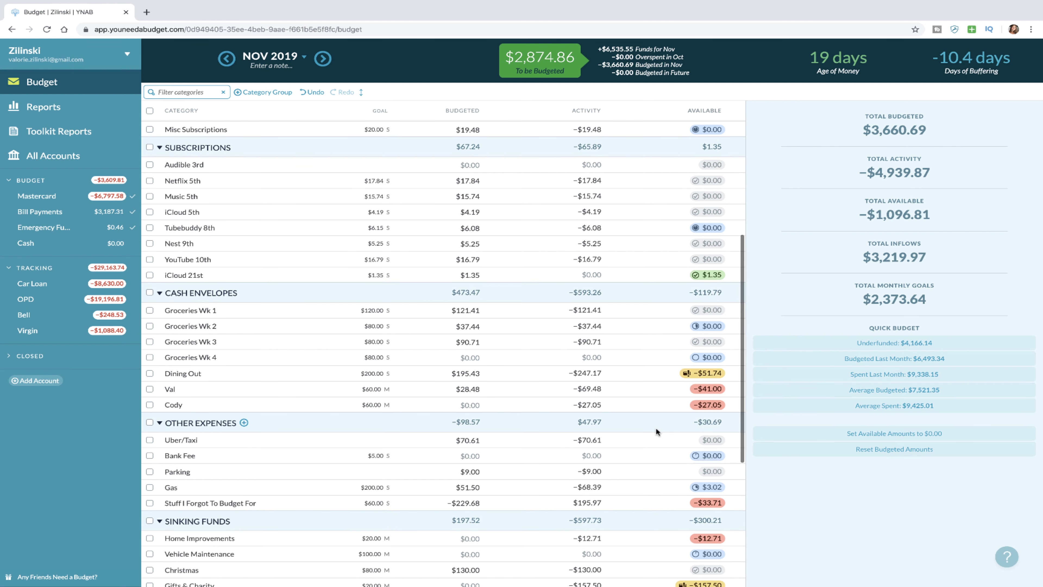
- Cover Dining Out ($51.74) and Val ($41.00) overspending from To be Budgeted
{"action": "left_click", "coordinate": [699, 374]}
{"action": "left_click", "coordinate": [690, 409]}
{"action": "left_click", "coordinate": [680, 464]}
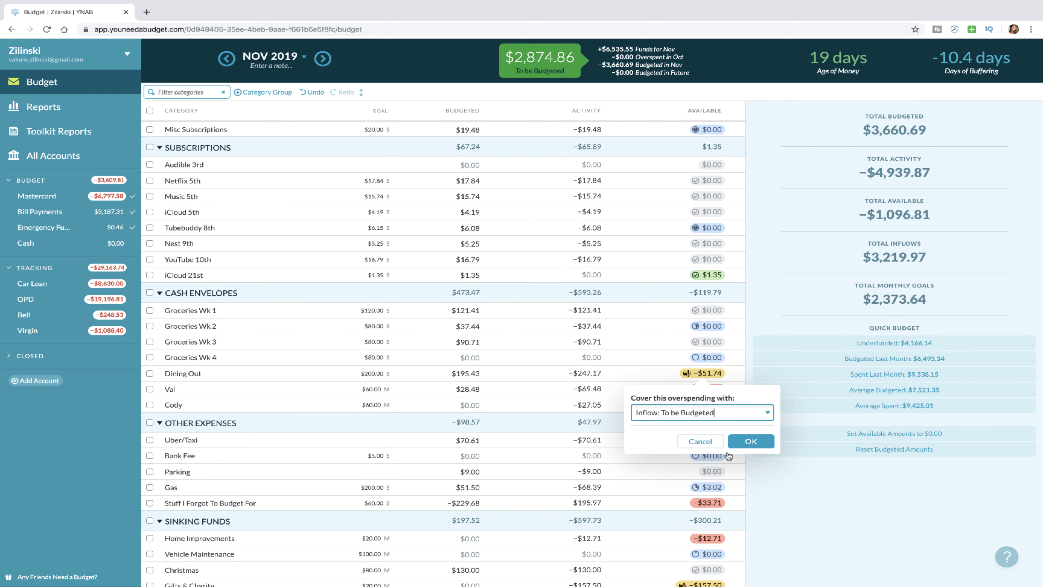
{"action": "left_click", "coordinate": [755, 440]}
{"action": "left_click", "coordinate": [716, 388]}
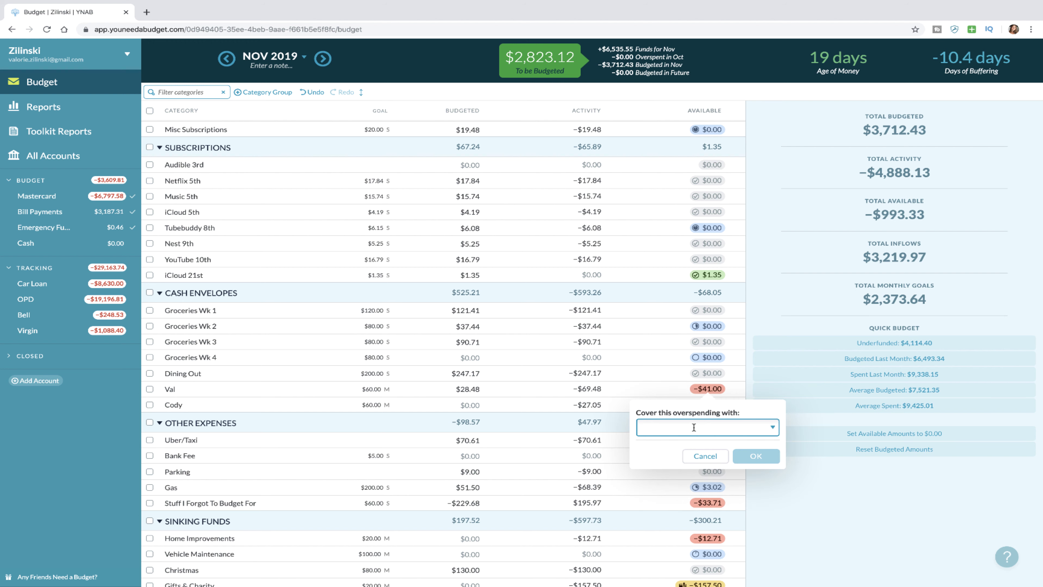
{"action": "left_click", "coordinate": [694, 428]}
{"action": "left_click", "coordinate": [688, 475]}
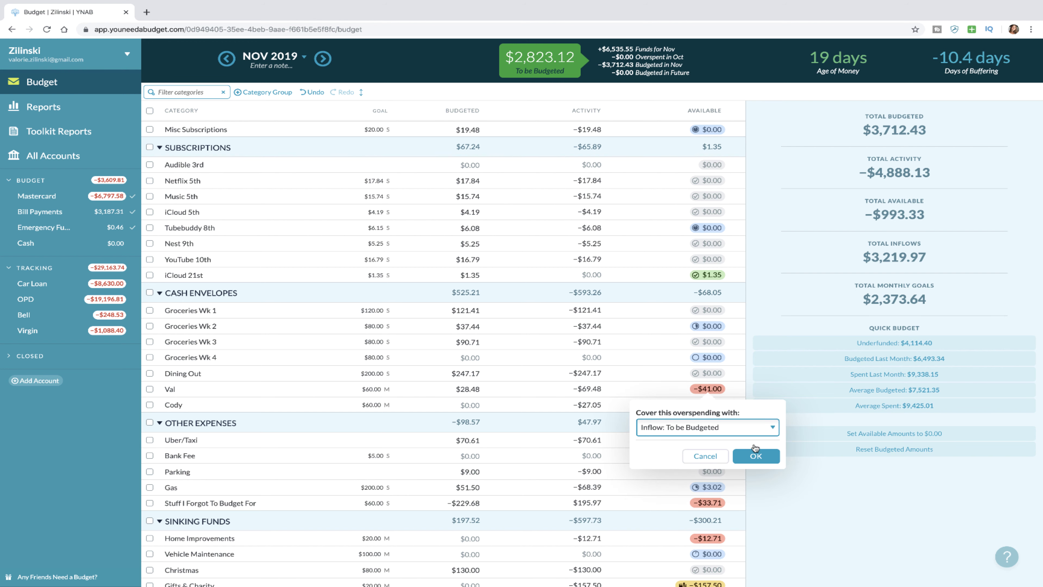
{"action": "left_click", "coordinate": [755, 454]}
- Cover Cody ($27.05) and Stuff I Forgot To Budget For ($33.71) overspending from To be Budgeted
{"action": "left_click", "coordinate": [715, 406]}
{"action": "left_click", "coordinate": [692, 443]}
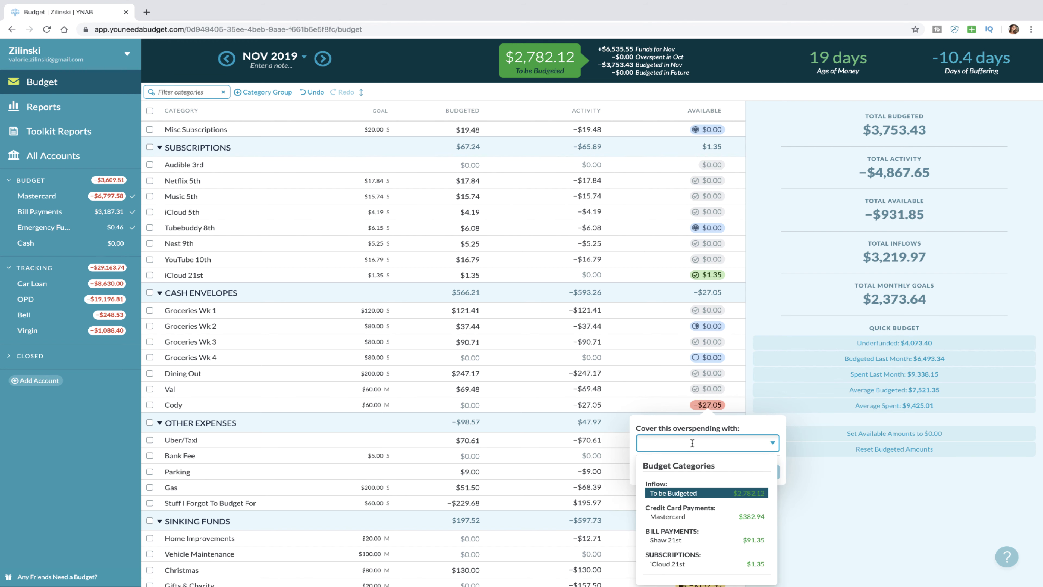
{"action": "left_click", "coordinate": [680, 492]}
{"action": "left_click", "coordinate": [756, 471]}
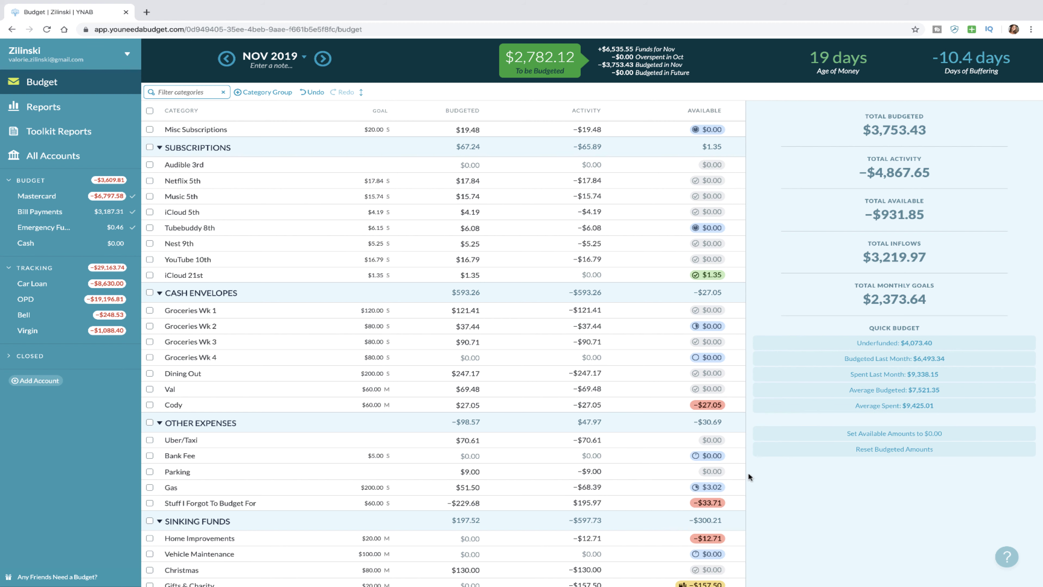
{"action": "scroll", "coordinate": [592, 477], "scroll_direction": "down", "scroll_amount": 2}
{"action": "left_click", "coordinate": [705, 432]}
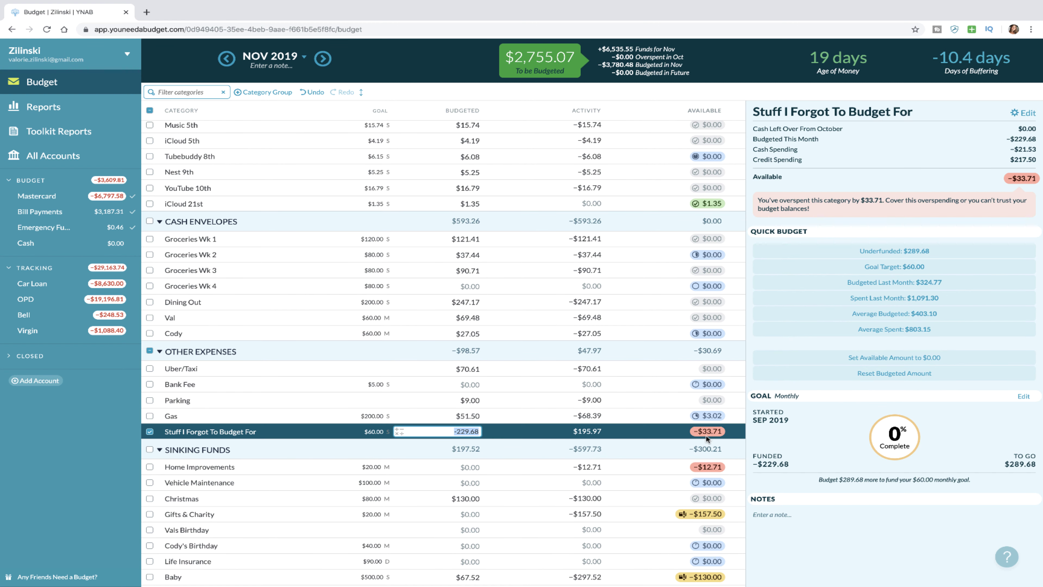
{"action": "left_click", "coordinate": [705, 432]}
{"action": "left_click", "coordinate": [686, 467]}
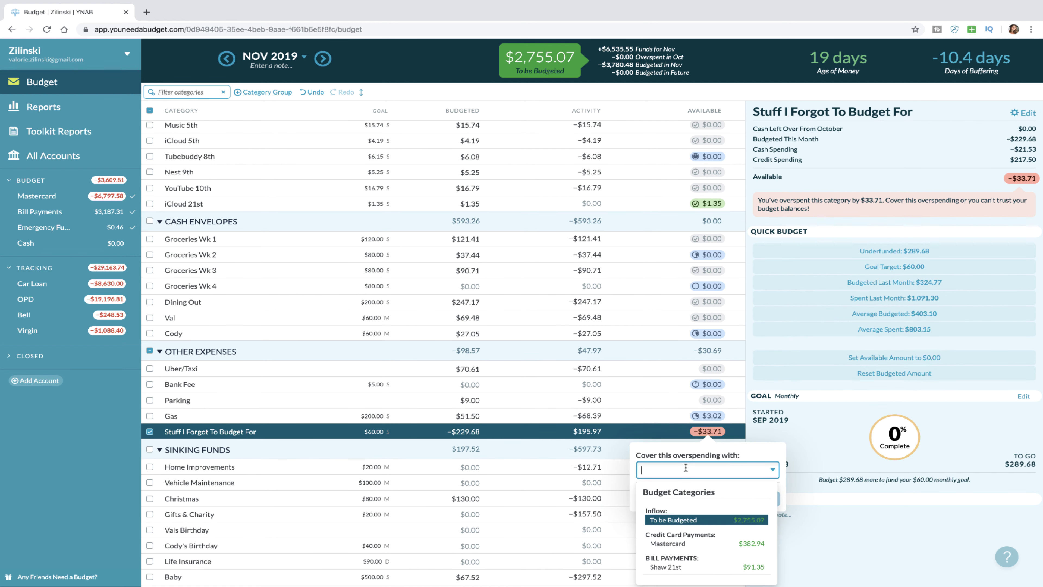
{"action": "left_click", "coordinate": [681, 520]}
{"action": "left_click", "coordinate": [756, 499]}
{"action": "scroll", "coordinate": [643, 485], "scroll_direction": "down", "scroll_amount": 1}
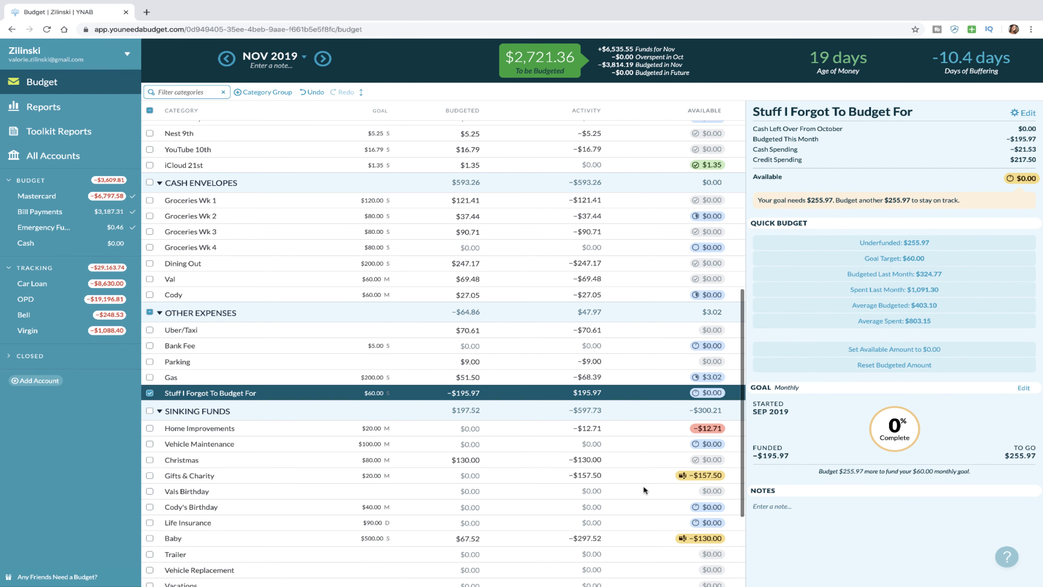
- Cover Home Improvements ($12.71) and Gifts & Charity ($157.50) overspending from To be Budgeted
{"action": "left_click", "coordinate": [710, 429]}
{"action": "left_click", "coordinate": [723, 471]}
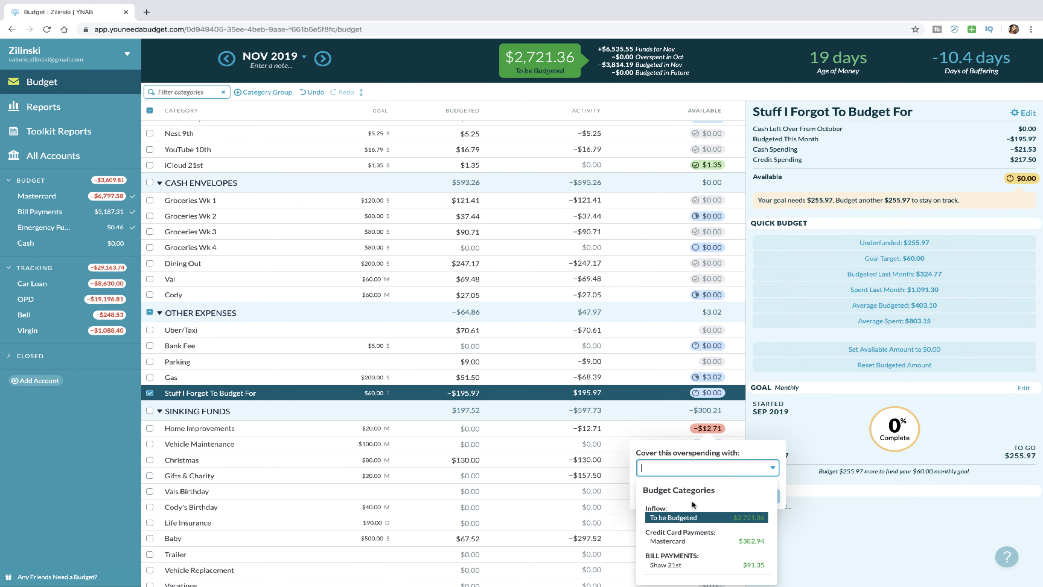
{"action": "left_click", "coordinate": [687, 516]}
{"action": "left_click", "coordinate": [742, 495]}
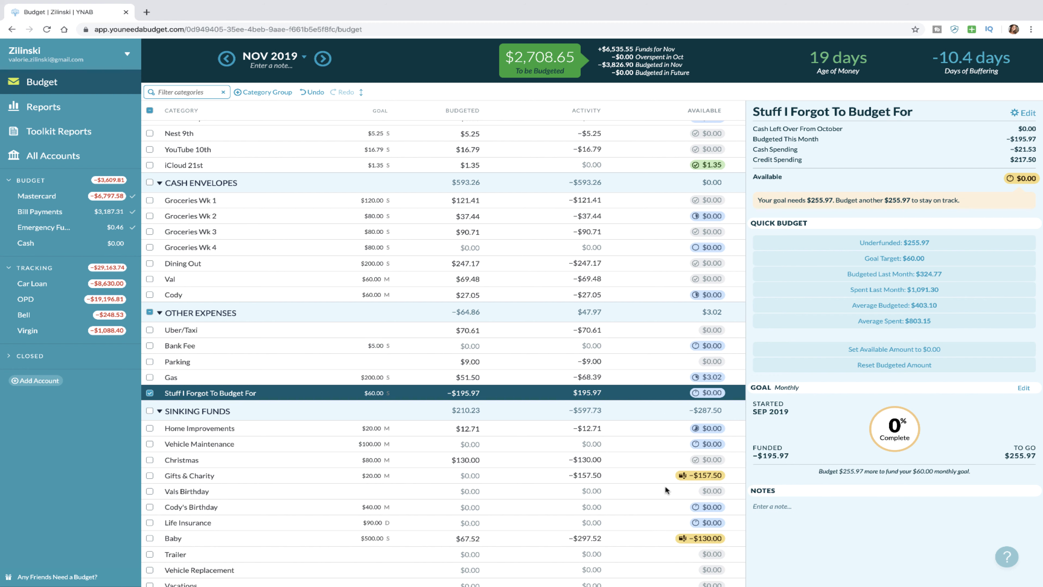
{"action": "scroll", "coordinate": [643, 482], "scroll_direction": "down", "scroll_amount": 2}
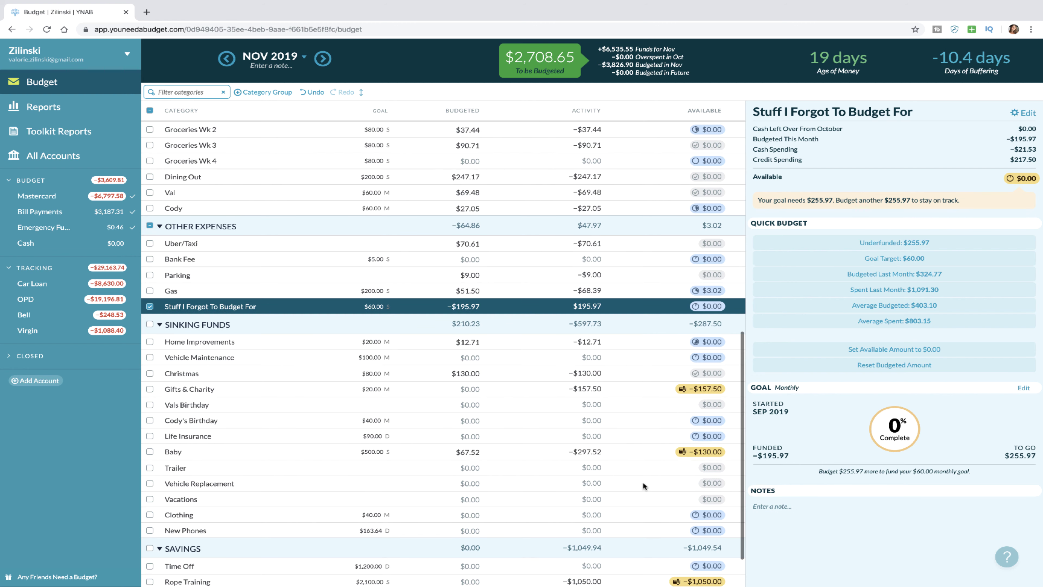
{"action": "left_click", "coordinate": [705, 388]}
{"action": "left_click", "coordinate": [701, 435]}
{"action": "left_click", "coordinate": [692, 479]}
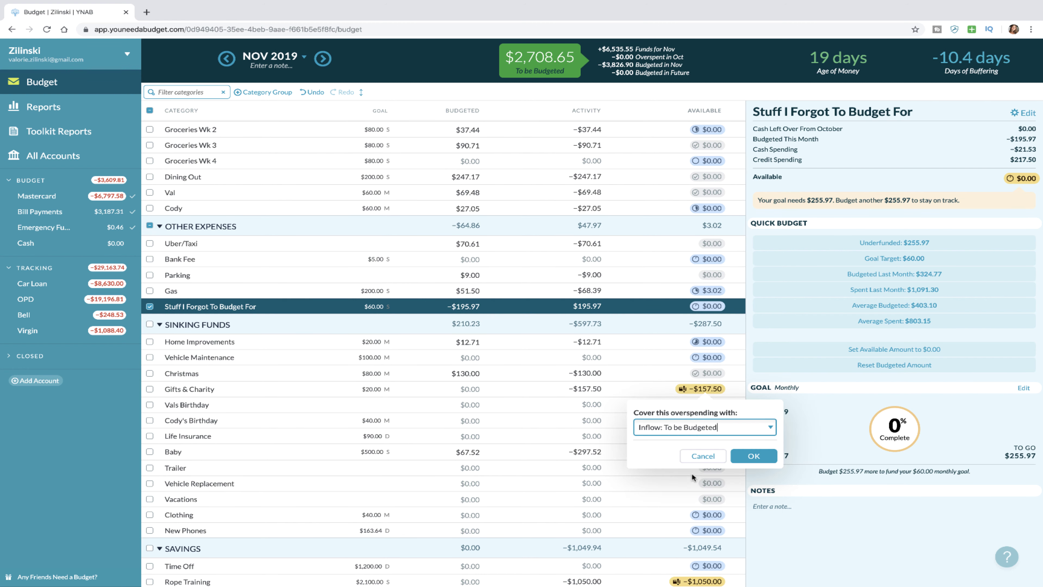
{"action": "left_click", "coordinate": [739, 456]}
- Cover Baby's $130.00 overspending from To be Budgeted
{"action": "left_click", "coordinate": [703, 451]}
{"action": "left_click", "coordinate": [677, 487]}
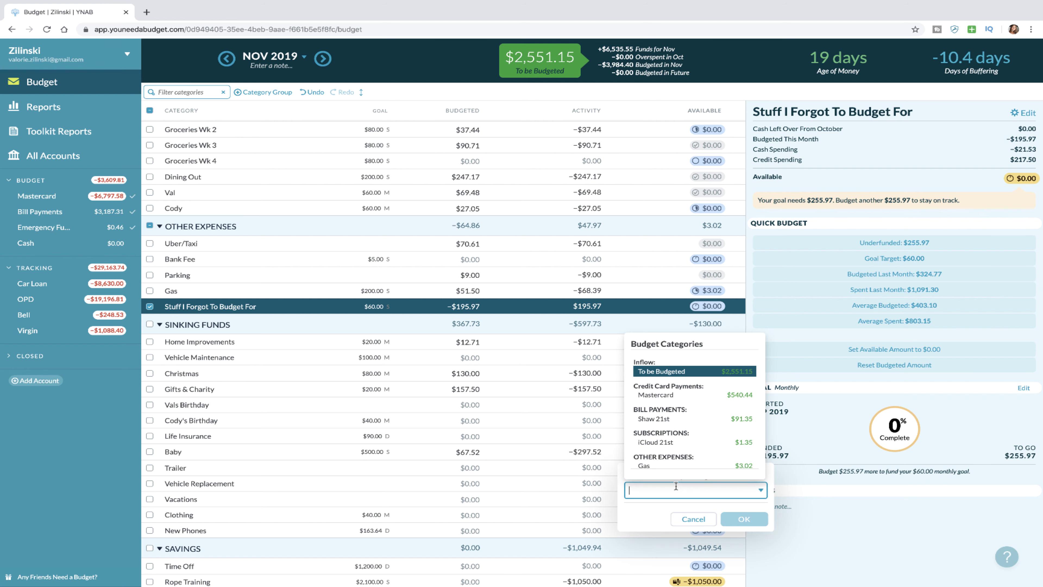
{"action": "left_click", "coordinate": [688, 378]}
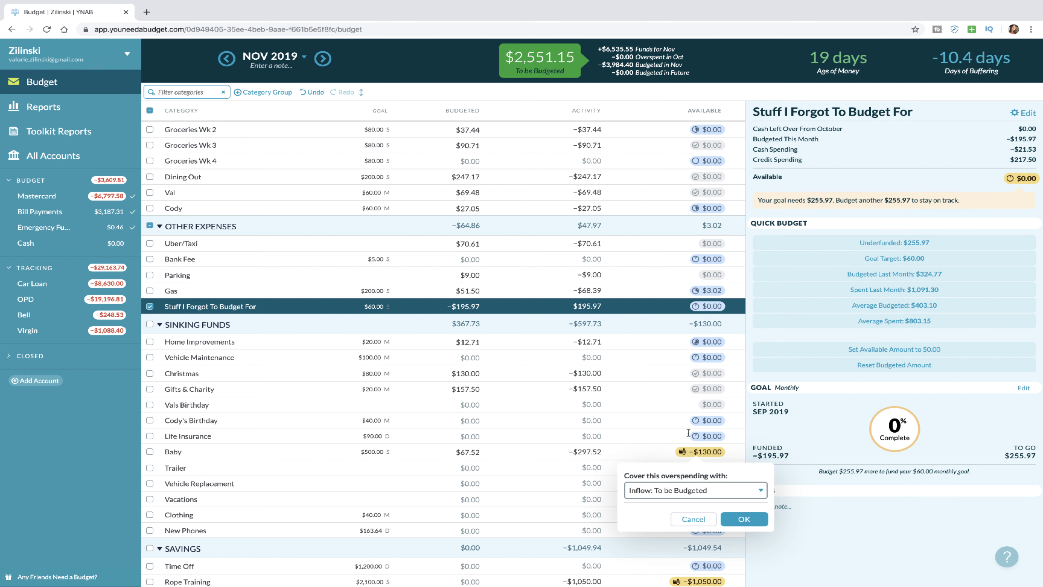
{"action": "left_click", "coordinate": [744, 519]}
{"action": "scroll", "coordinate": [616, 522], "scroll_direction": "down", "scroll_amount": 2}
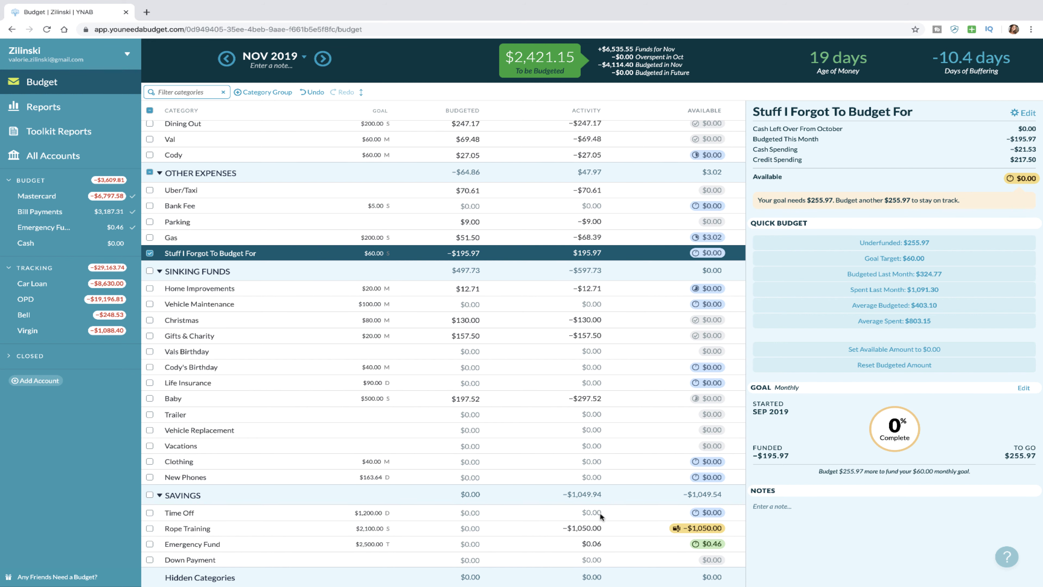
{"action": "scroll", "coordinate": [609, 357], "scroll_direction": "up", "scroll_amount": 5}
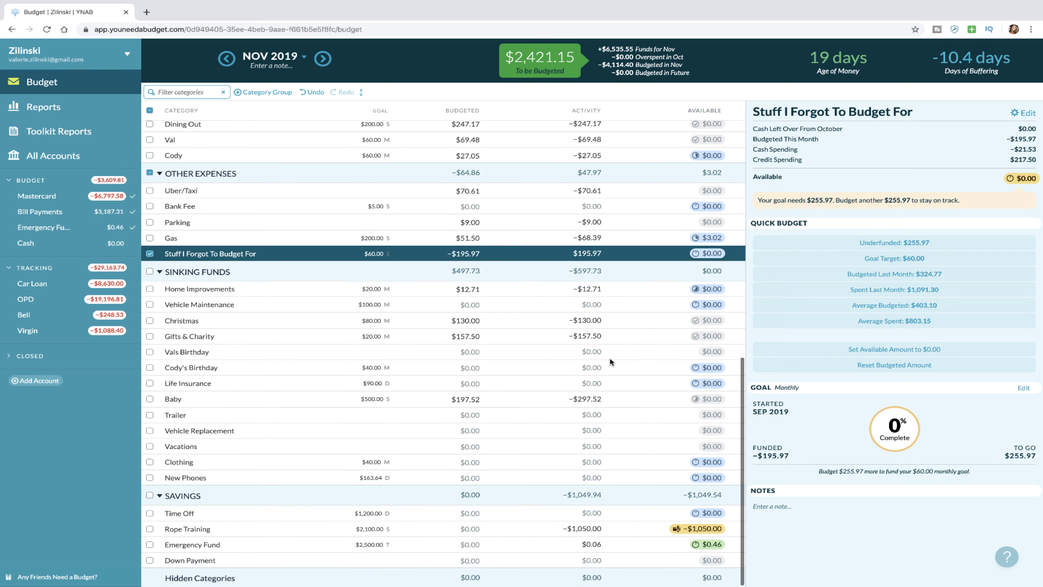
- Budget $1,258 to Rent 1st in December 2019, then return to November 2019
{"action": "scroll", "coordinate": [610, 357], "scroll_direction": "up", "scroll_amount": 6}
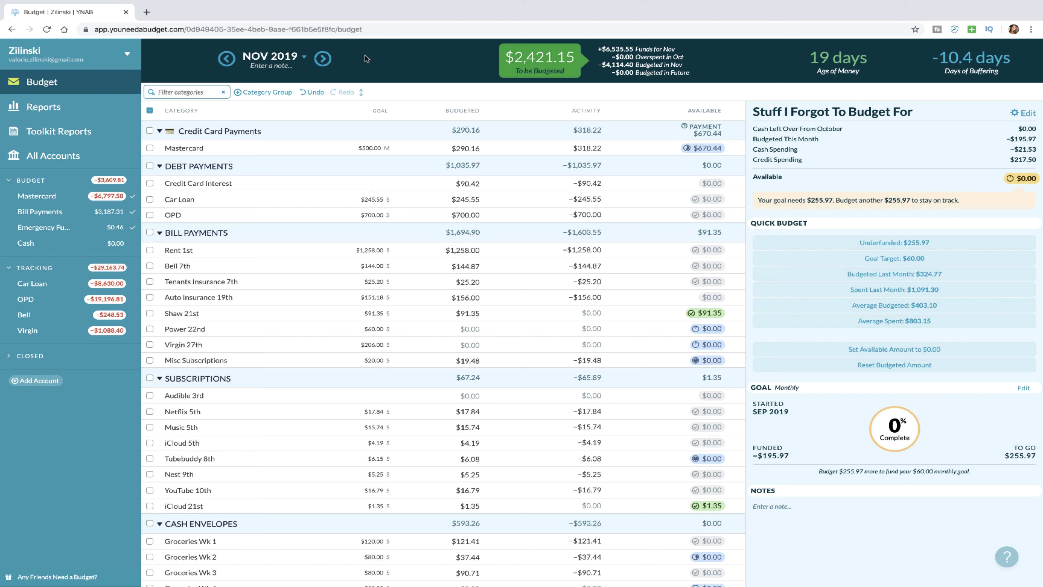
{"action": "left_click", "coordinate": [323, 58]}
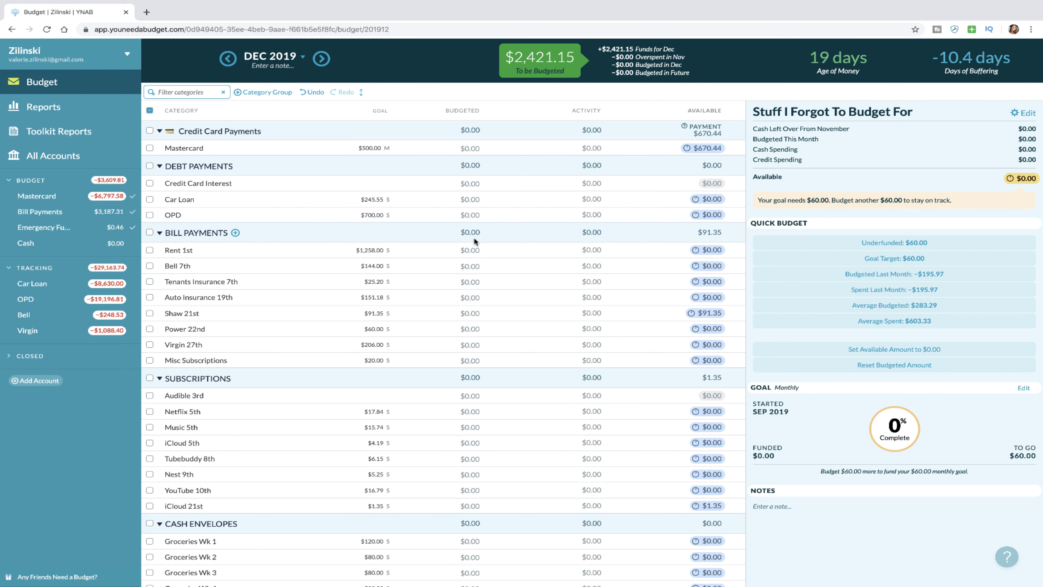
{"action": "left_click", "coordinate": [471, 248]}
{"action": "type", "text": "1258"}
{"action": "key", "text": "Return"}
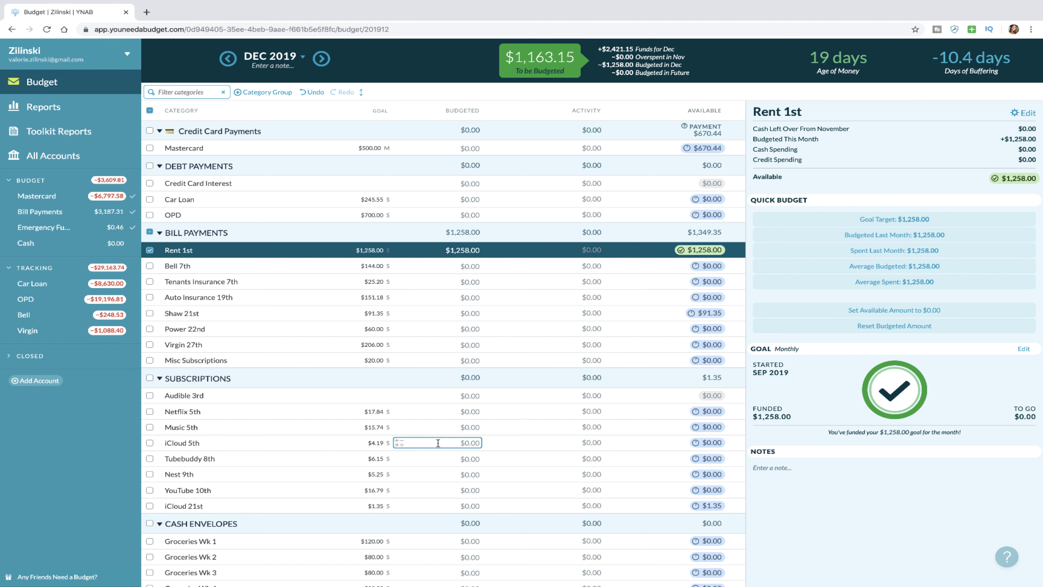
{"action": "scroll", "coordinate": [436, 453], "scroll_direction": "down", "scroll_amount": 1}
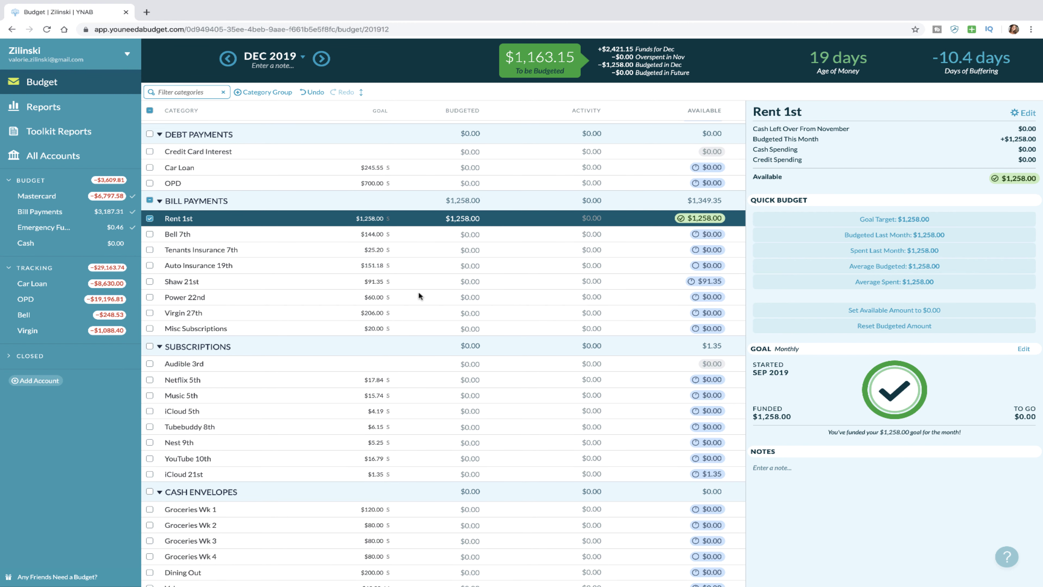
{"action": "left_click", "coordinate": [228, 57]}
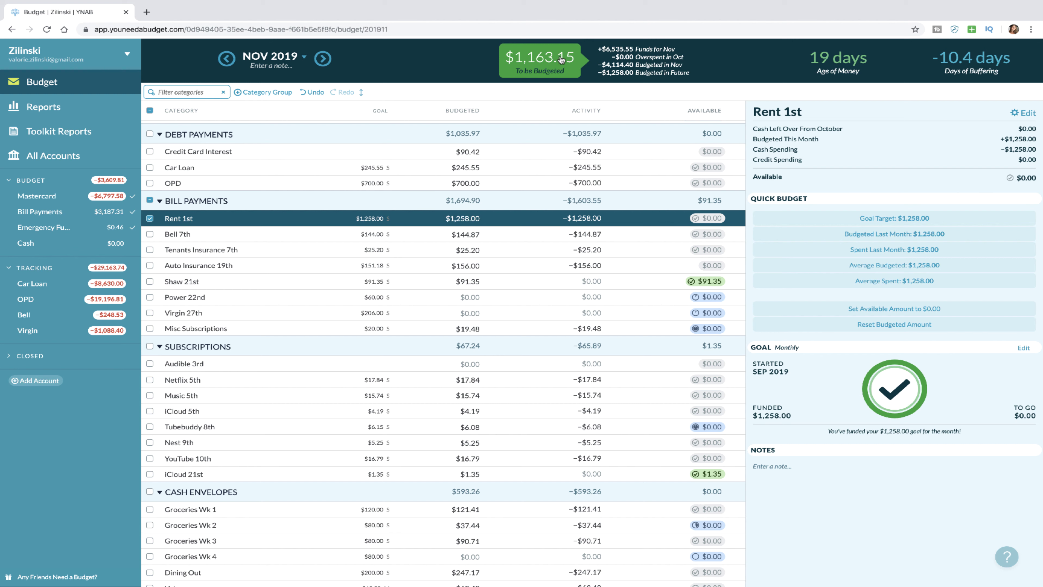
- Fill Power 22nd to its $60 goal and Virgin 27th to its $206 goal
{"action": "scroll", "coordinate": [520, 142], "scroll_direction": "up", "scroll_amount": 1}
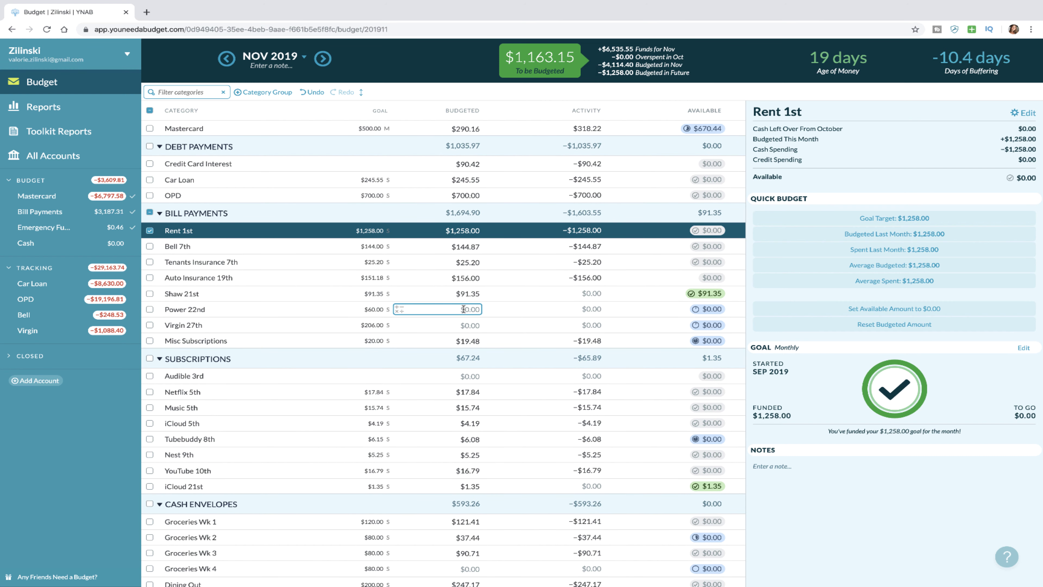
{"action": "left_click", "coordinate": [463, 309]}
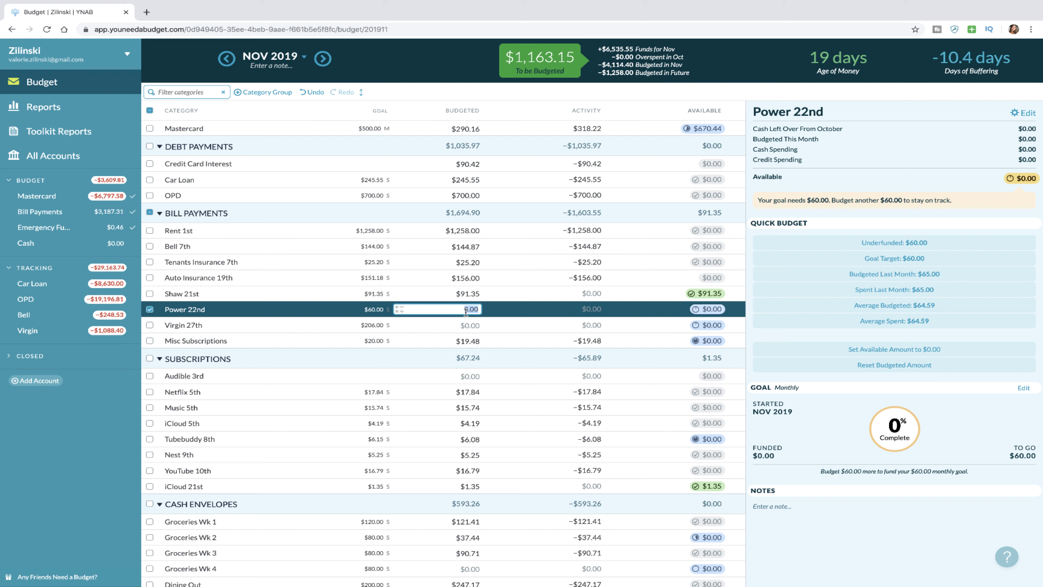
{"action": "left_click", "coordinate": [852, 243]}
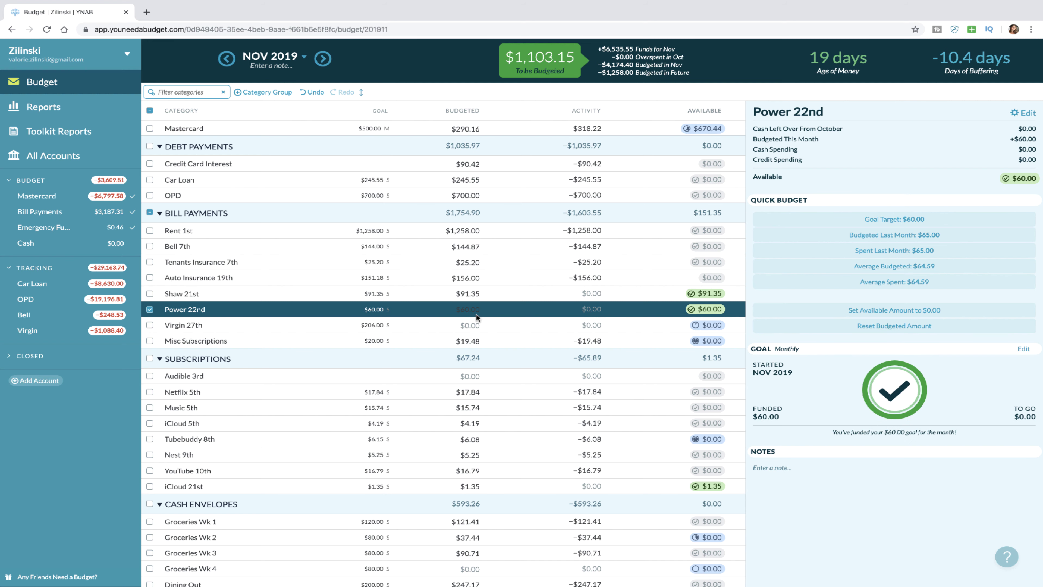
{"action": "left_click", "coordinate": [468, 325]}
{"action": "left_click", "coordinate": [895, 218]}
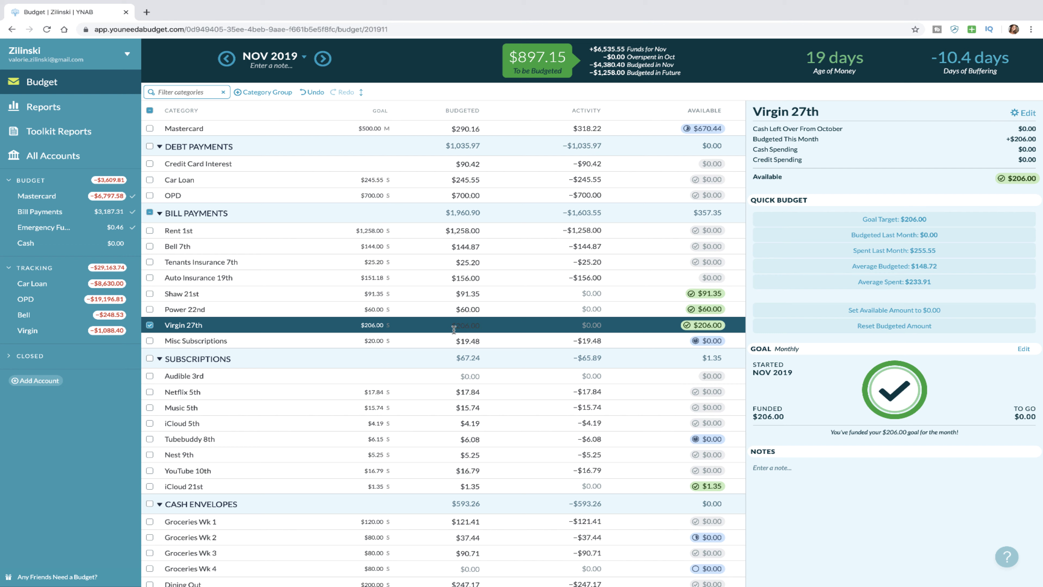
{"action": "scroll", "coordinate": [502, 323], "scroll_direction": "down", "scroll_amount": 4}
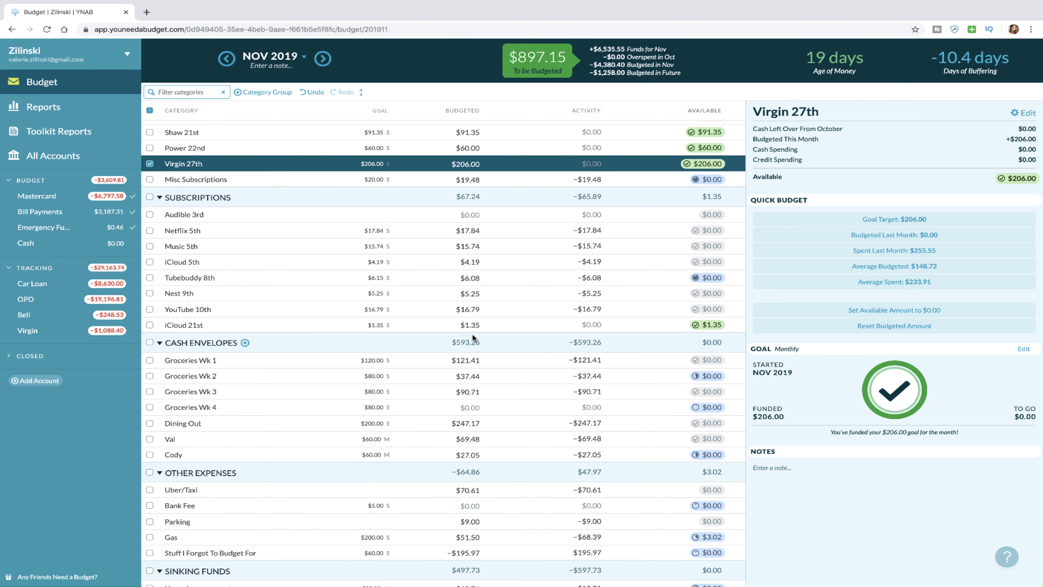
{"action": "scroll", "coordinate": [472, 333], "scroll_direction": "down", "scroll_amount": 1}
- Set Groceries Wk 4's budgeted amount to $100, covering its $80 goal
{"action": "left_click", "coordinate": [464, 372]}
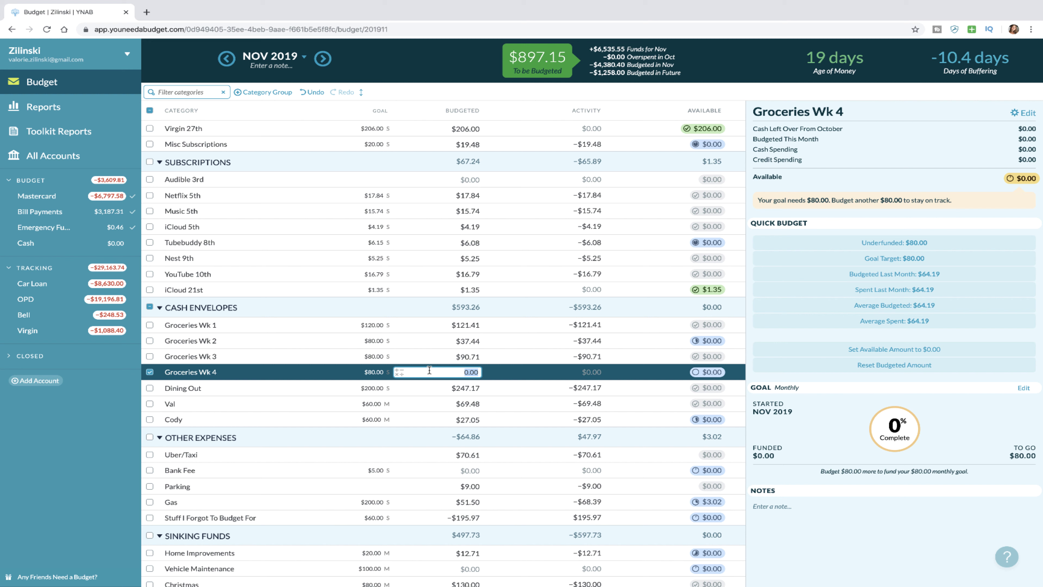
{"action": "type", "text": "10"}
{"action": "key", "text": "Return"}
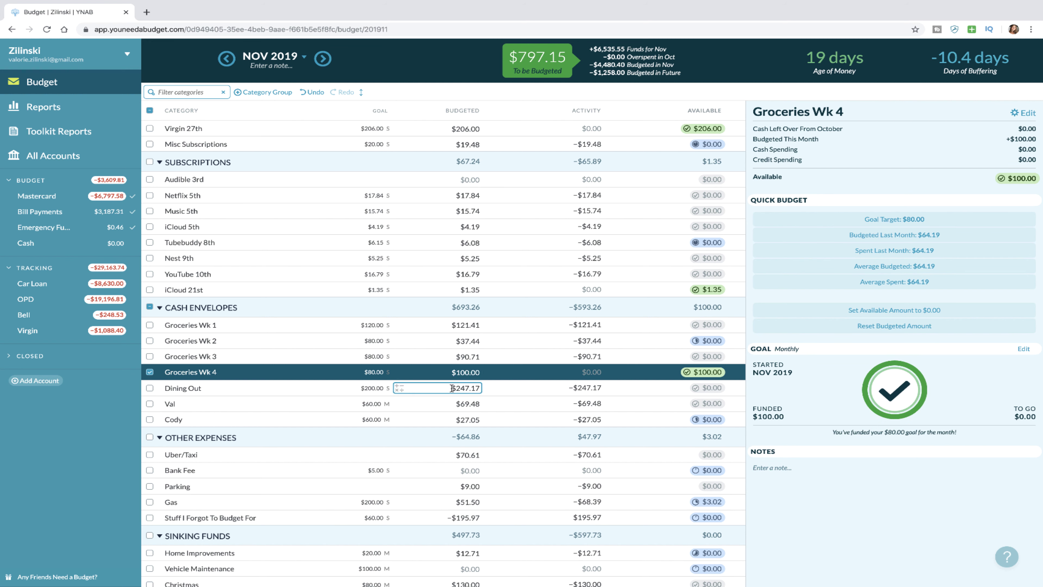
{"action": "left_click", "coordinate": [452, 388]}
{"action": "left_click", "coordinate": [480, 388]}
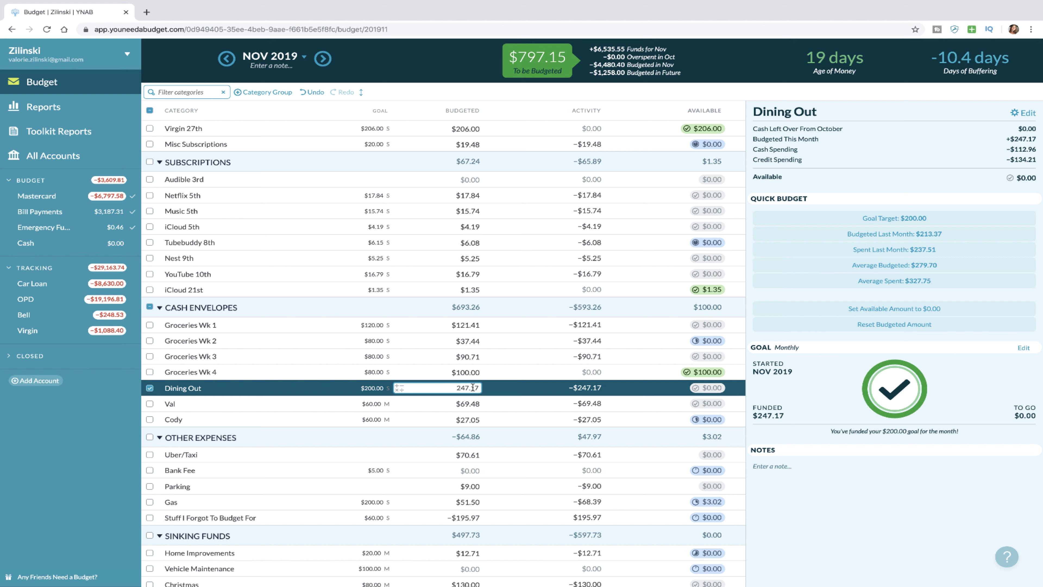
- Review November's Dining Out transactions in its activity list
{"action": "left_click", "coordinate": [592, 387]}
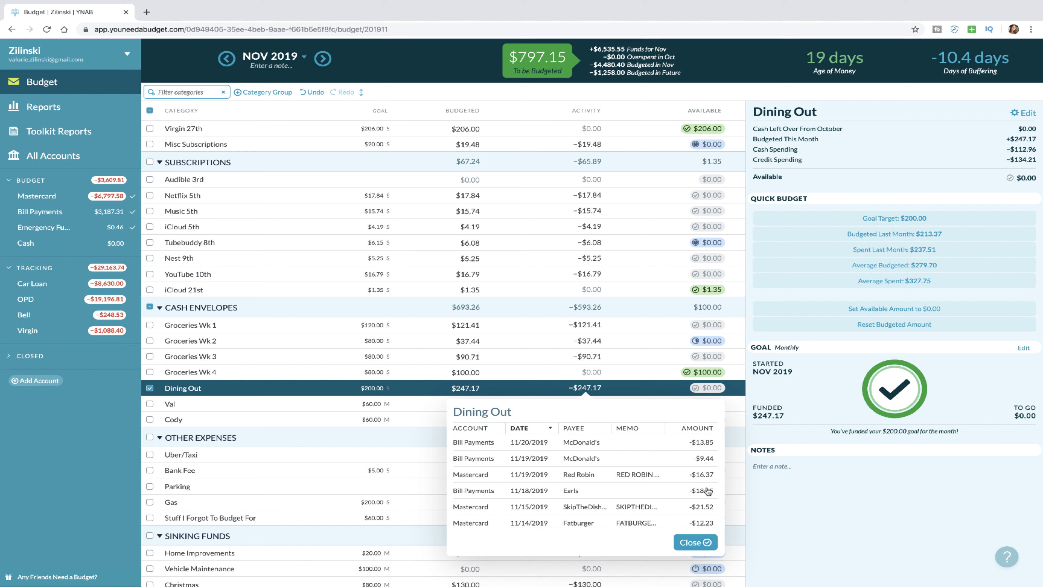
{"action": "scroll", "coordinate": [606, 491], "scroll_direction": "down", "scroll_amount": 2}
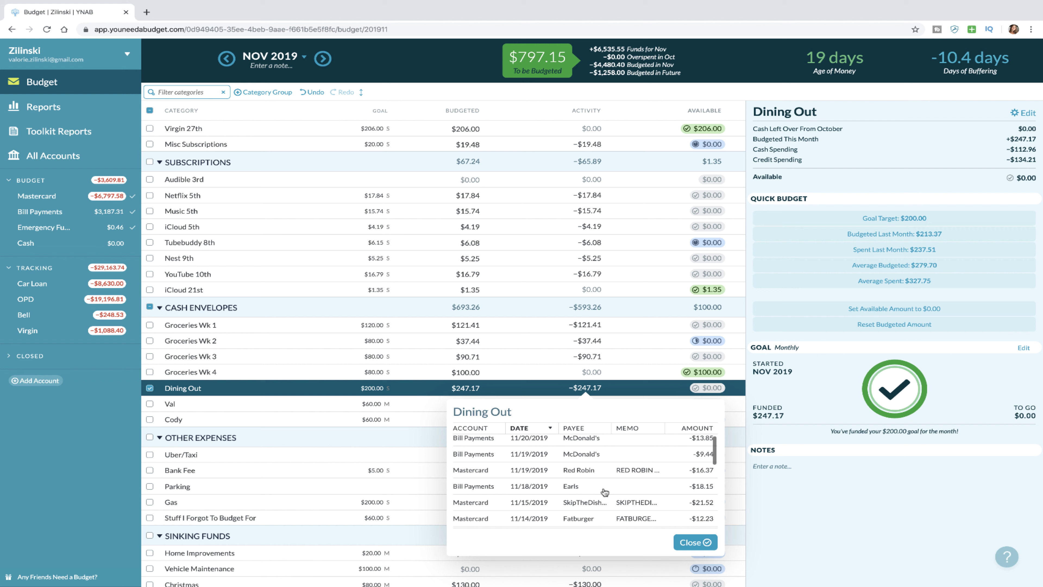
{"action": "scroll", "coordinate": [605, 492], "scroll_direction": "down", "scroll_amount": 5}
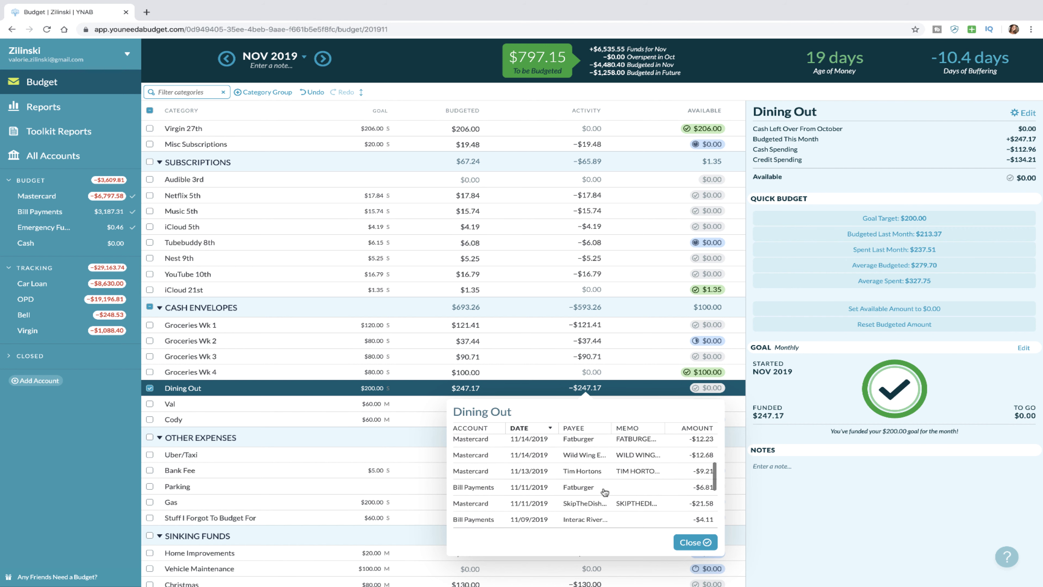
{"action": "scroll", "coordinate": [605, 492], "scroll_direction": "down", "scroll_amount": 5}
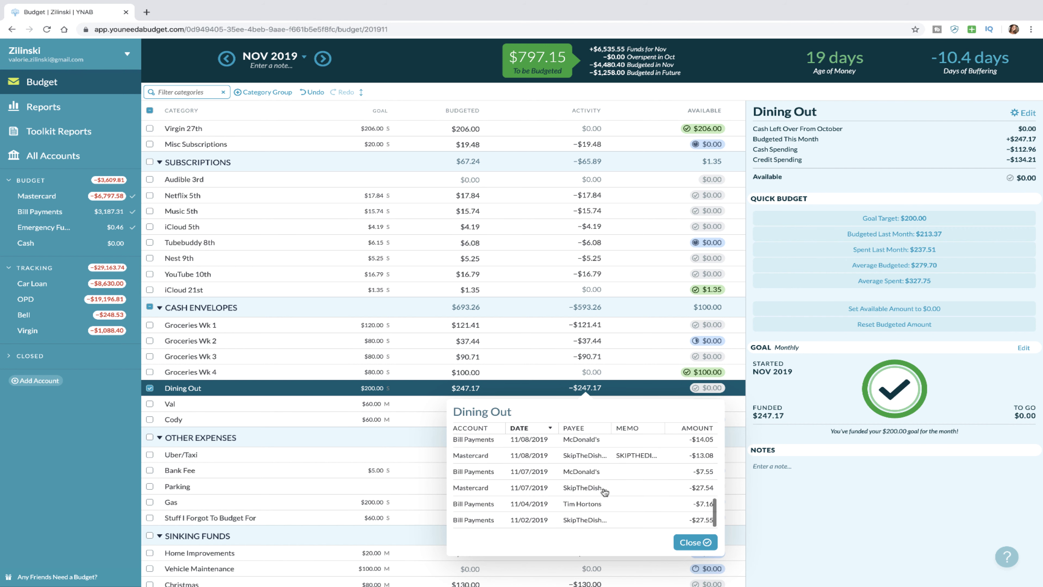
{"action": "left_click", "coordinate": [690, 543]}
- Add $40 to Dining Out's budget, bringing it to $287.17
{"action": "left_click", "coordinate": [479, 388]}
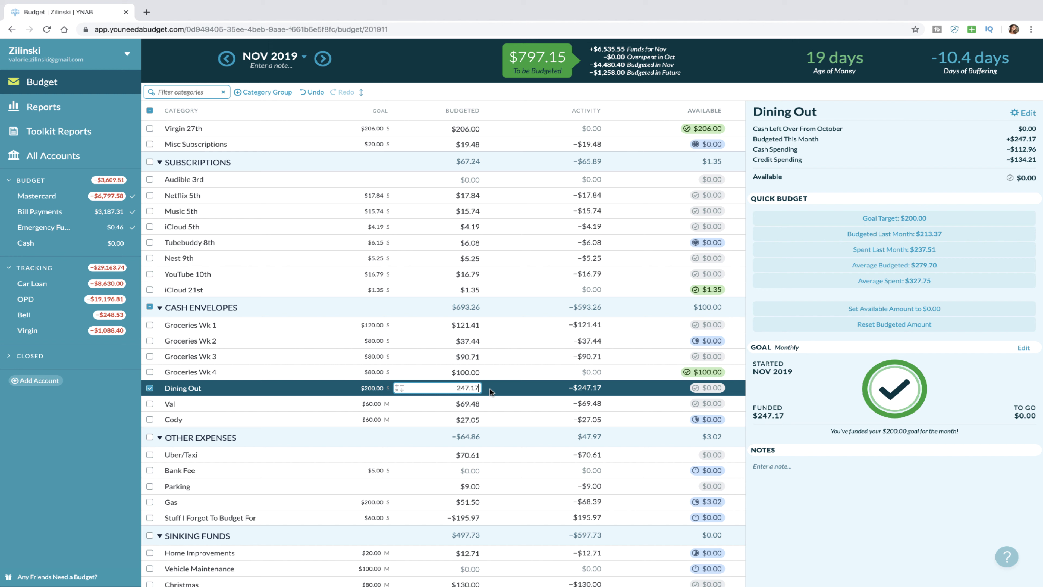
{"action": "type", "text": "+40"}
{"action": "key", "text": "Return"}
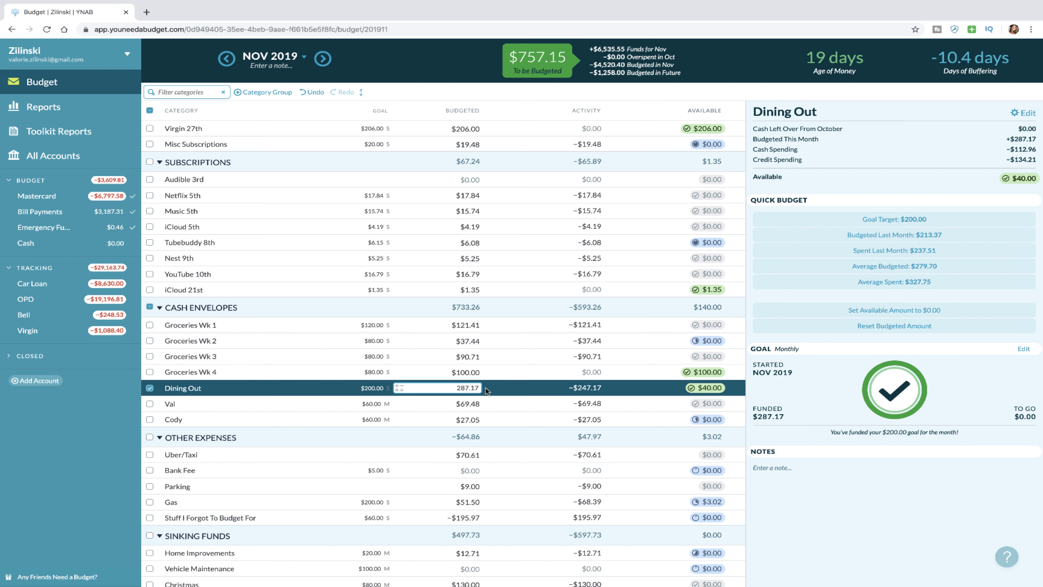
{"action": "left_click", "coordinate": [472, 404]}
{"action": "left_click", "coordinate": [467, 418]}
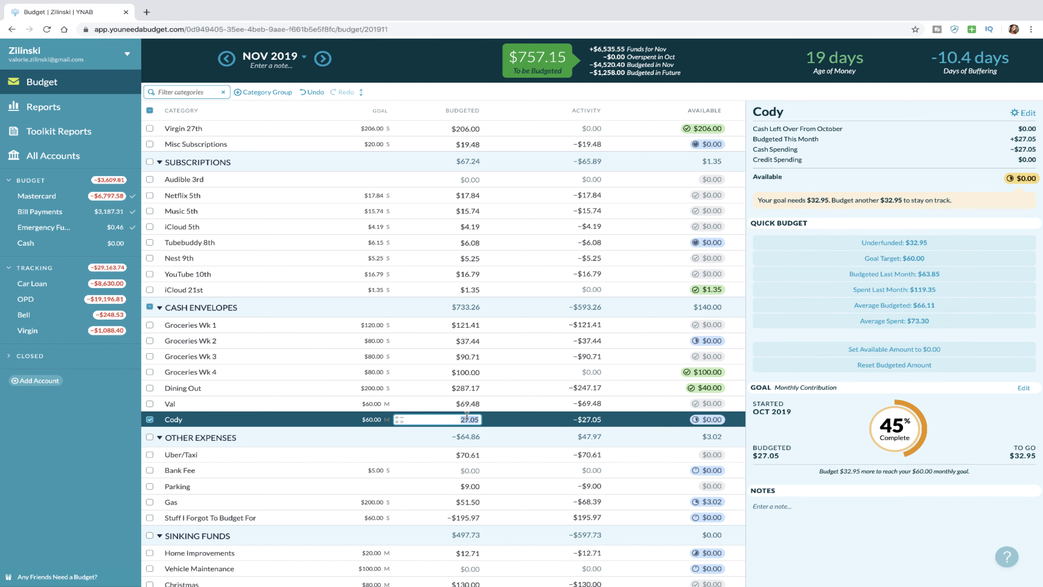
{"action": "scroll", "coordinate": [495, 423], "scroll_direction": "down", "scroll_amount": 2}
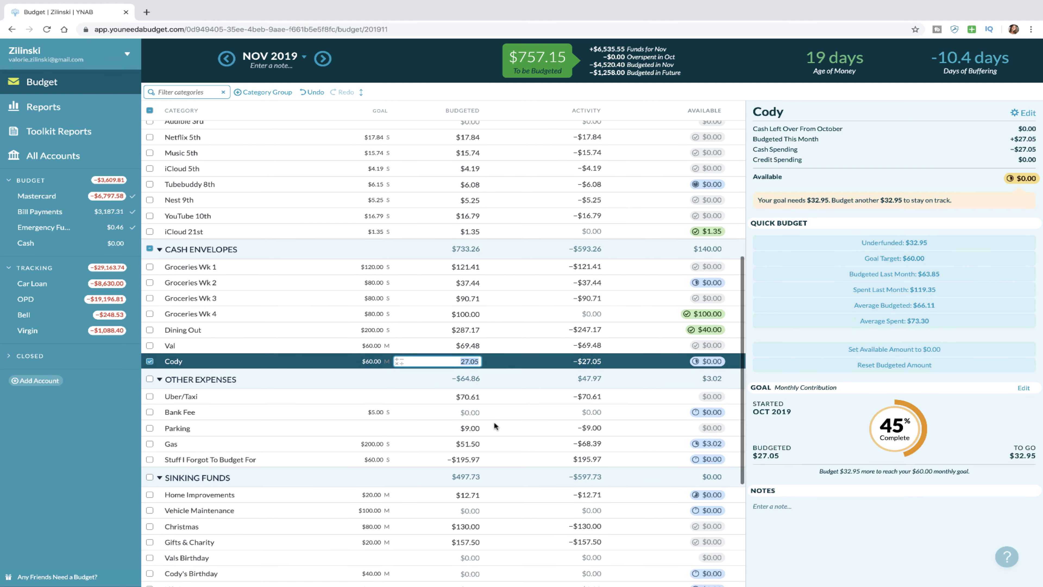
{"action": "left_click", "coordinate": [592, 339]}
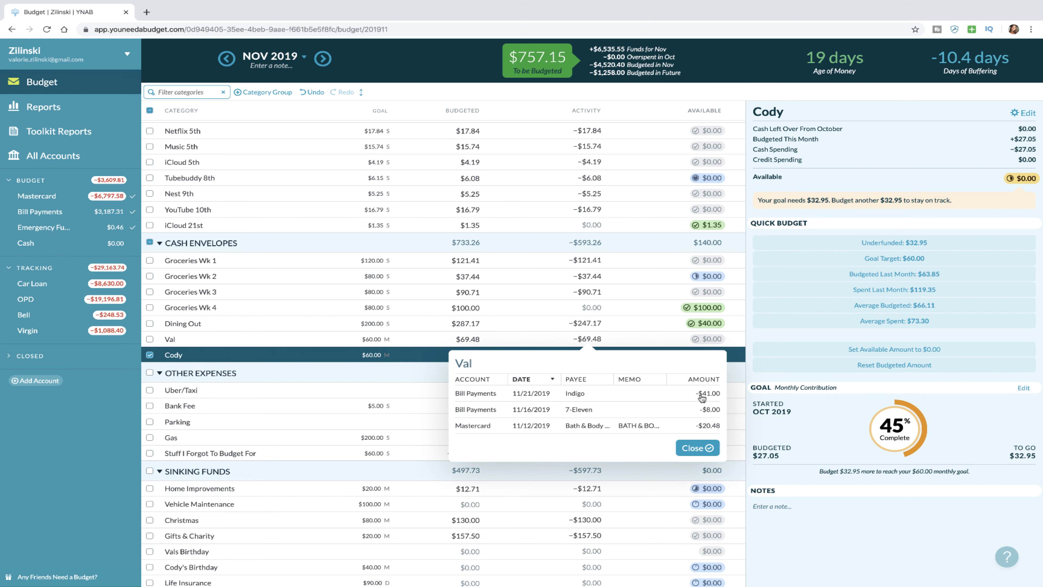
{"action": "left_click", "coordinate": [565, 341]}
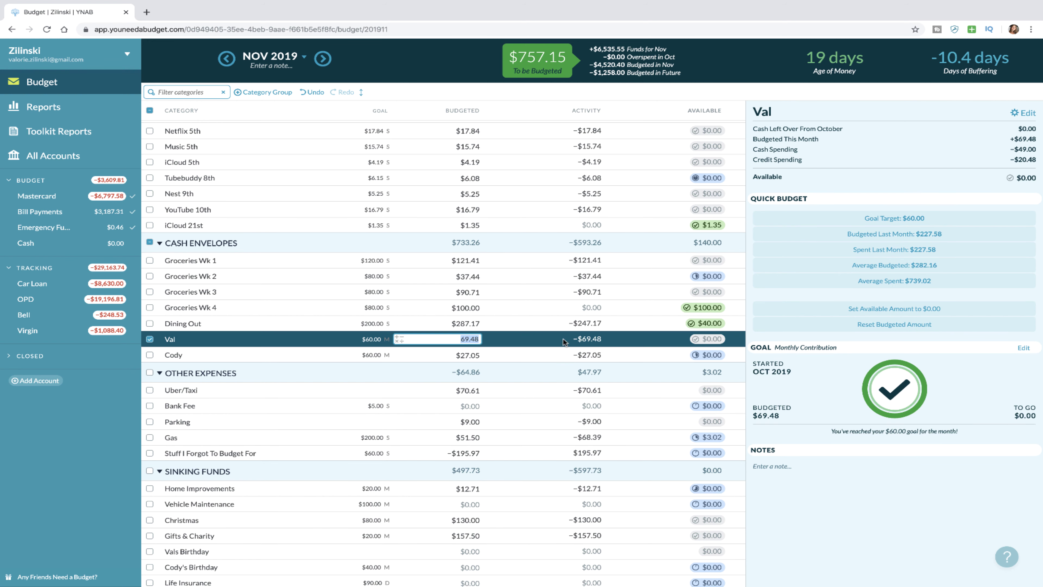
{"action": "left_click", "coordinate": [592, 355]}
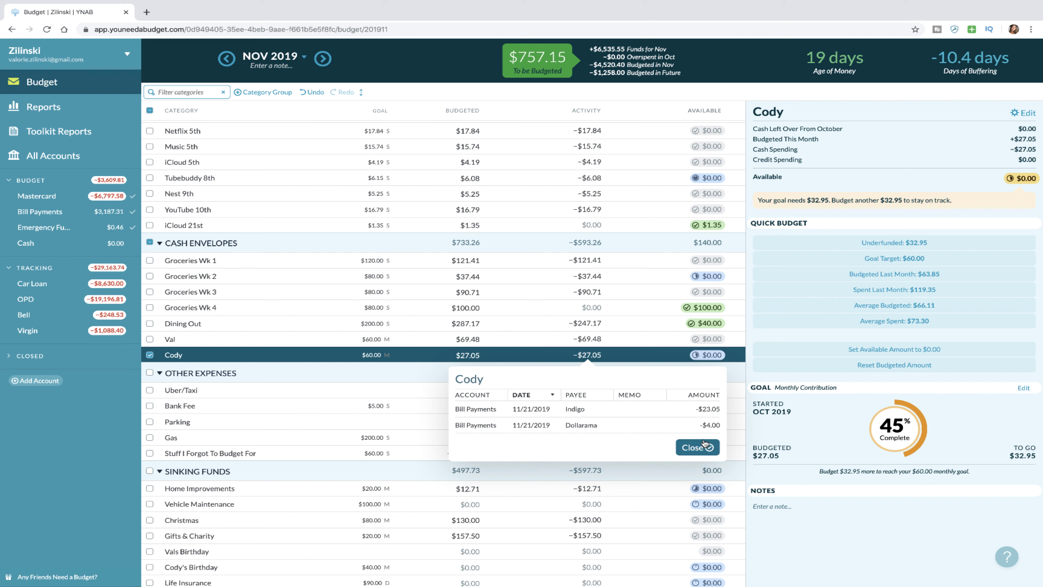
{"action": "left_click", "coordinate": [694, 446]}
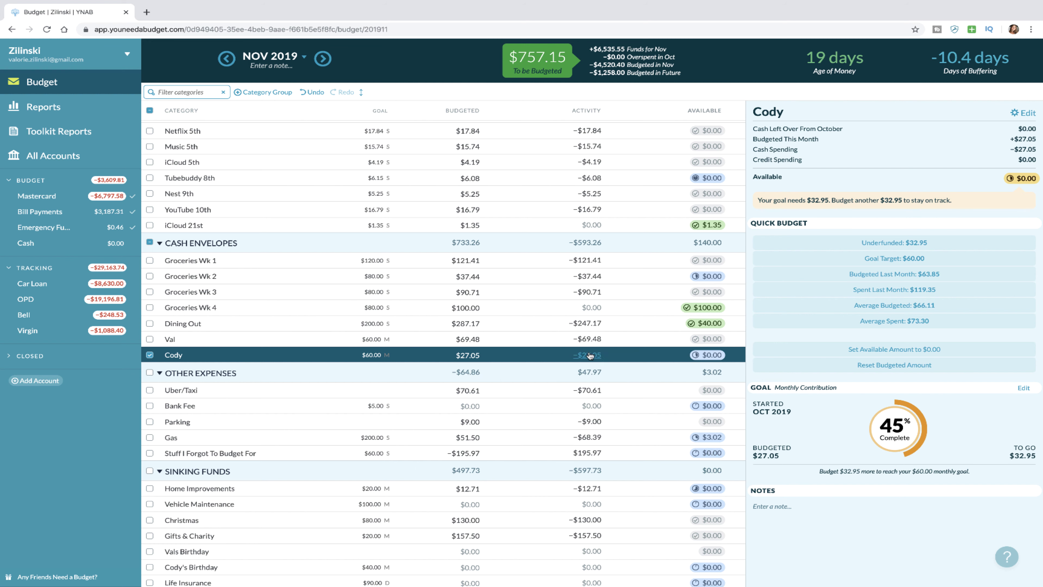
- Add $100 to Gas's $51.50 budget, making it $151.50
{"action": "left_click", "coordinate": [463, 398]}
{"action": "scroll", "coordinate": [463, 401], "scroll_direction": "down", "scroll_amount": 1}
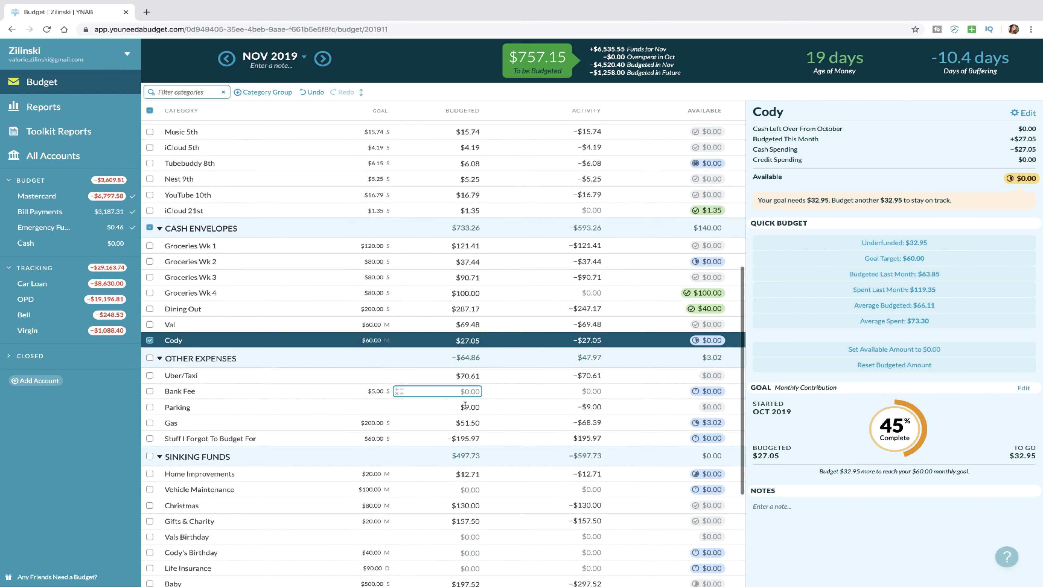
{"action": "left_click", "coordinate": [466, 408]}
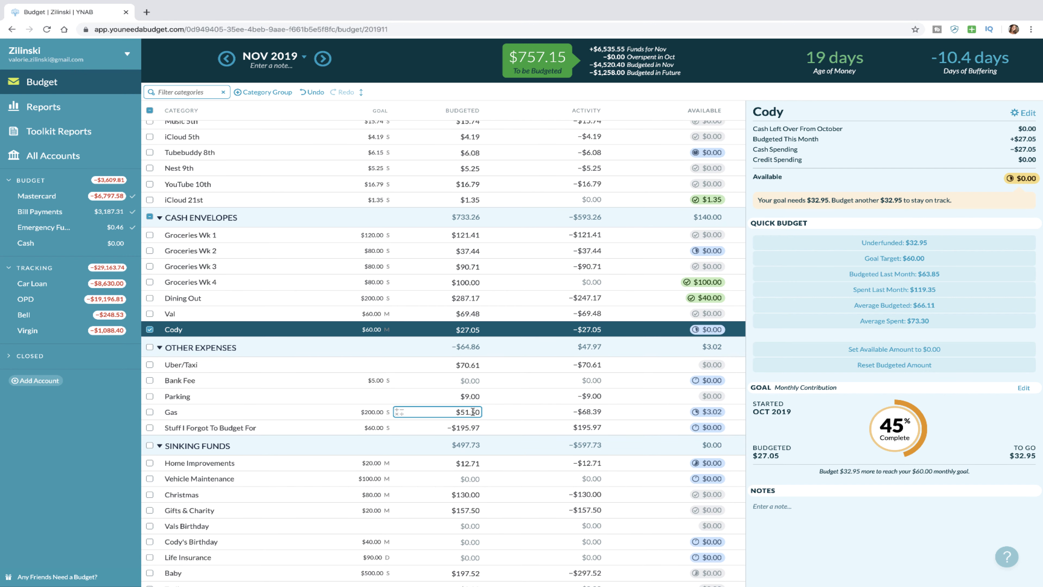
{"action": "left_click", "coordinate": [474, 396]}
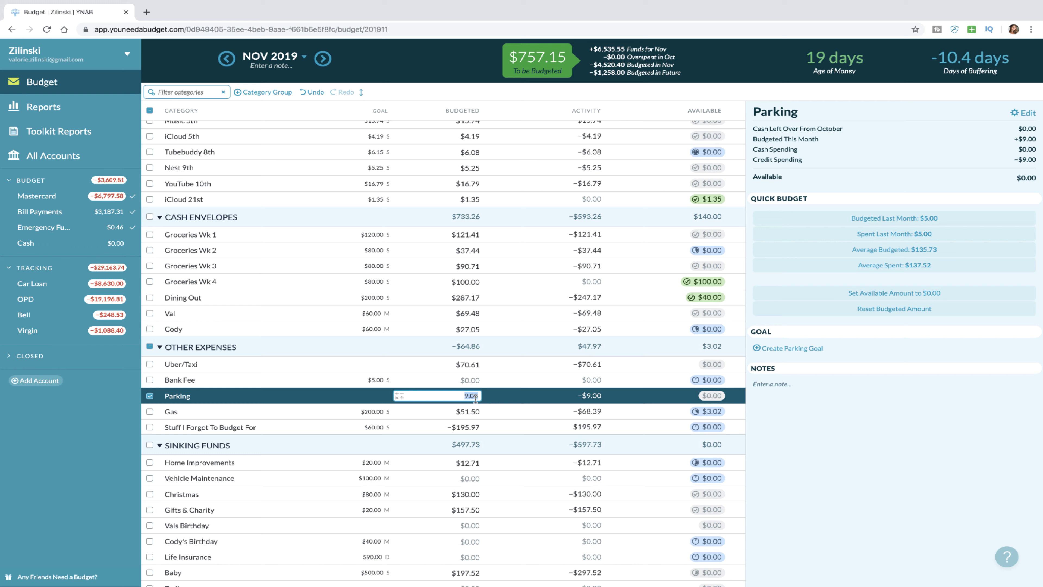
{"action": "scroll", "coordinate": [475, 398], "scroll_direction": "down", "scroll_amount": 1}
{"action": "left_click", "coordinate": [477, 393]}
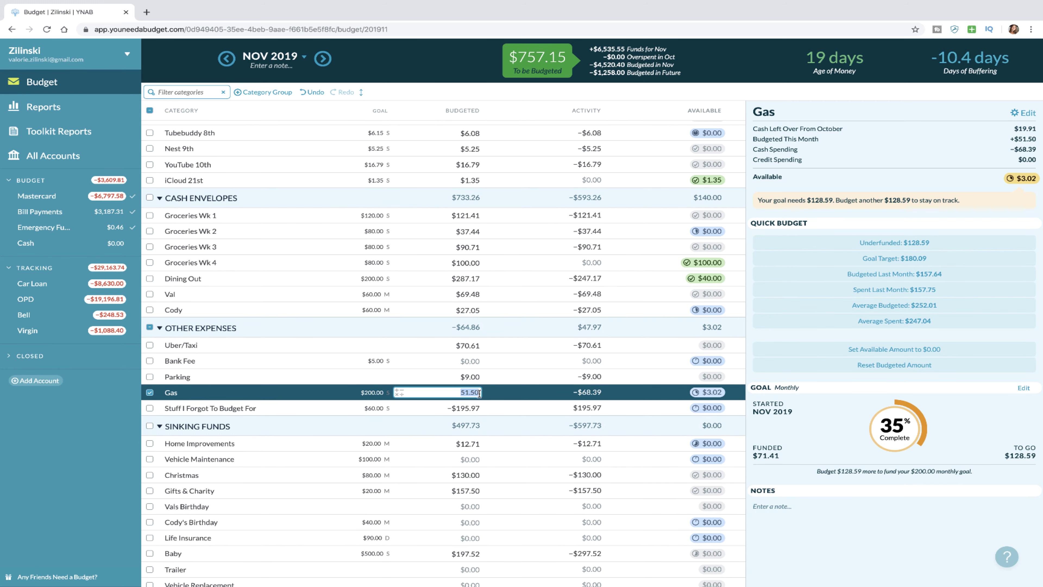
{"action": "left_click", "coordinate": [479, 394]}
{"action": "type", "text": "+100"}
{"action": "key", "text": "Return"}
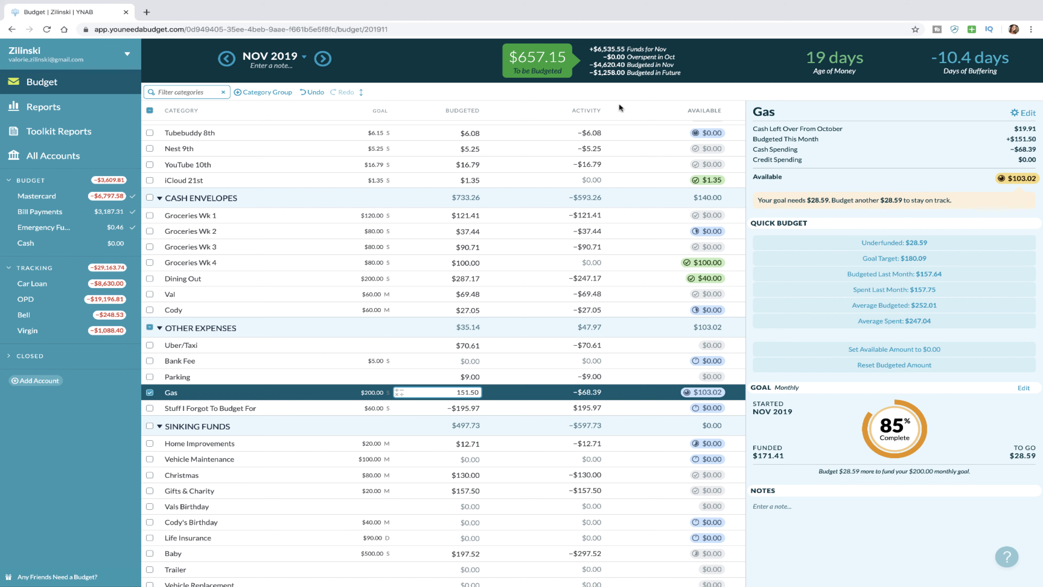
{"action": "scroll", "coordinate": [493, 271], "scroll_direction": "down", "scroll_amount": 2}
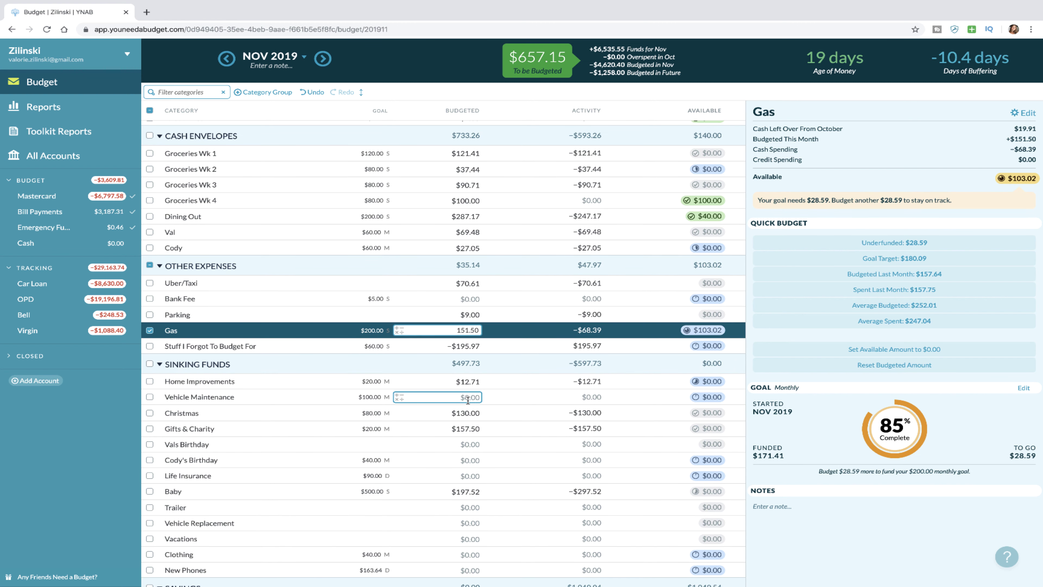
- Move all $657.15 from To be Budgeted into Vehicle Maintenance, leaving $0.00
{"action": "left_click", "coordinate": [468, 397]}
{"action": "left_click", "coordinate": [551, 59]}
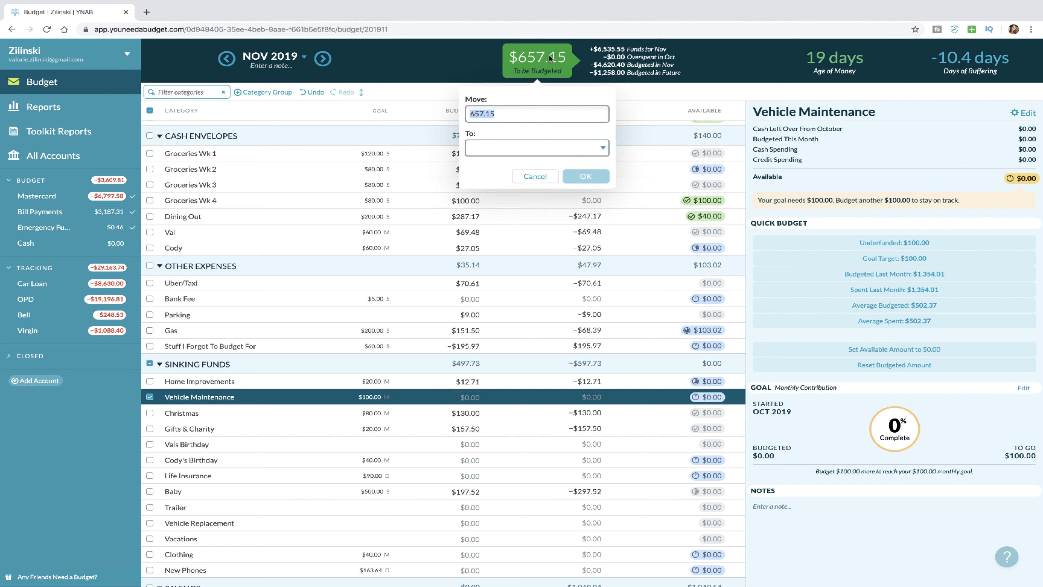
{"action": "left_click", "coordinate": [496, 149]}
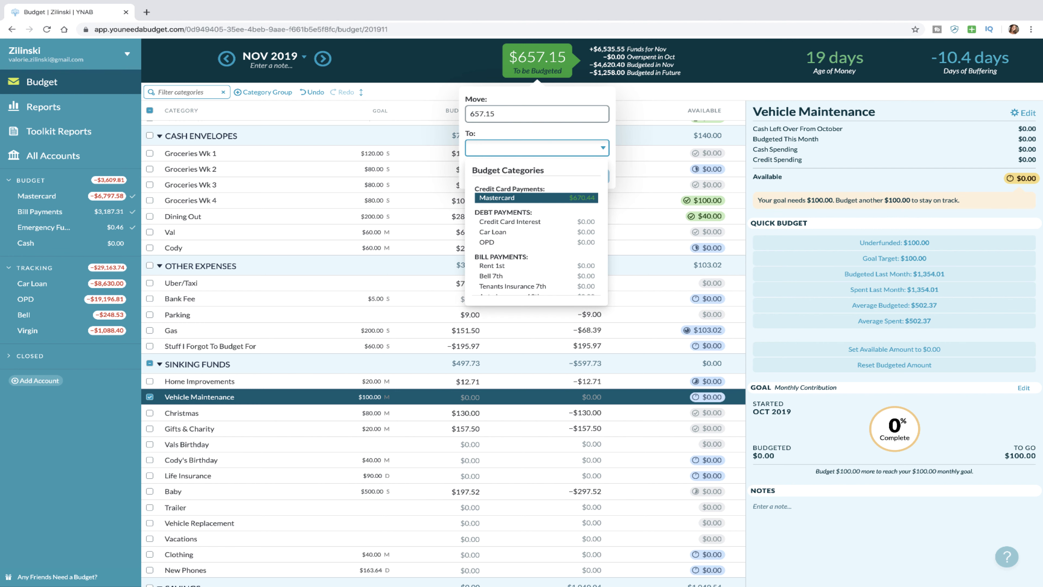
{"action": "type", "text": "ve"}
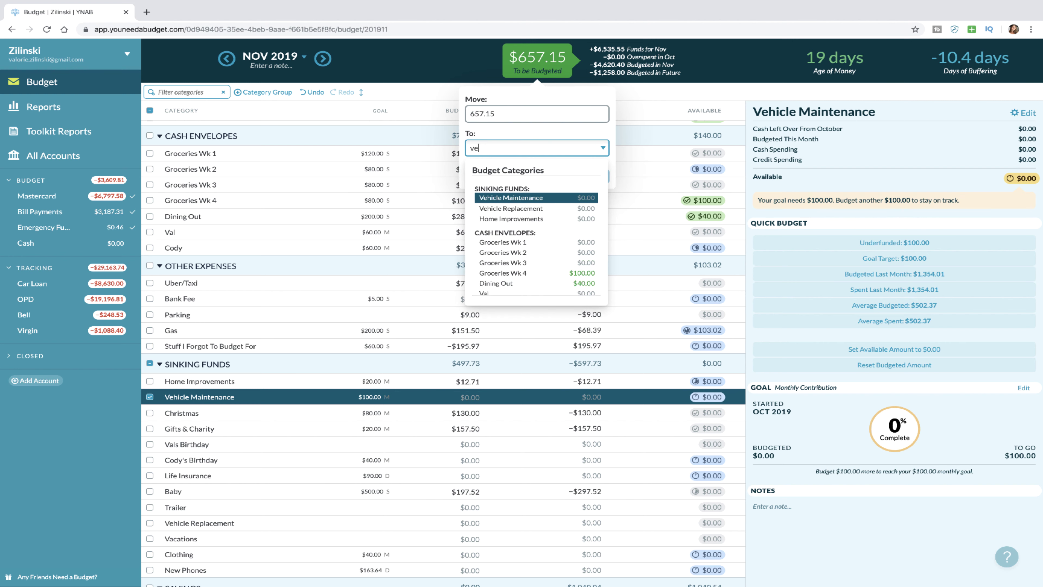
{"action": "left_click", "coordinate": [510, 198]}
{"action": "left_click", "coordinate": [590, 175]}
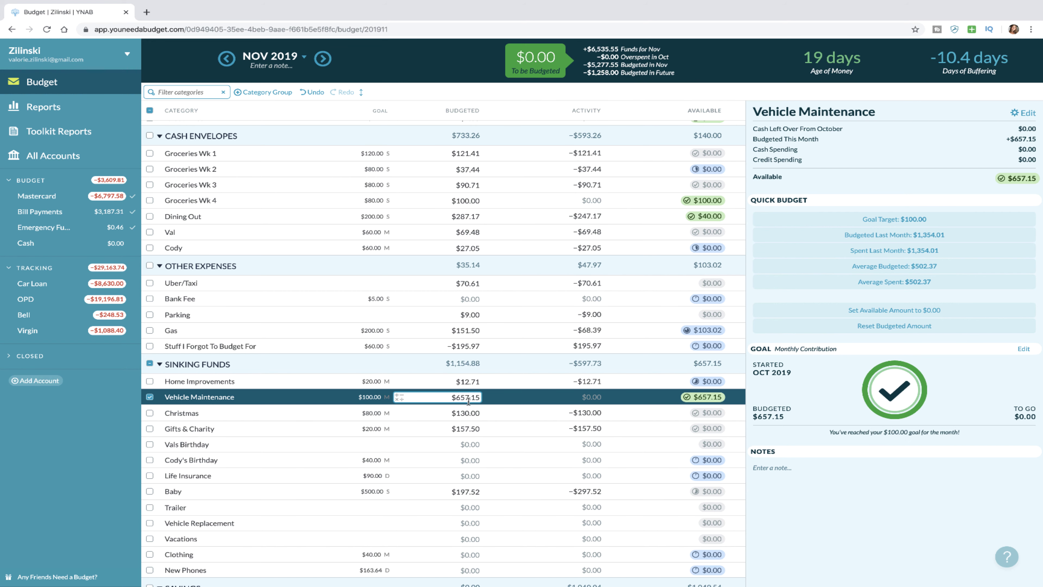
{"action": "left_click", "coordinate": [476, 397]}
{"action": "scroll", "coordinate": [521, 406], "scroll_direction": "down", "scroll_amount": 1}
{"action": "scroll", "coordinate": [521, 405], "scroll_direction": "down", "scroll_amount": 2}
{"action": "scroll", "coordinate": [521, 405], "scroll_direction": "up", "scroll_amount": 2}
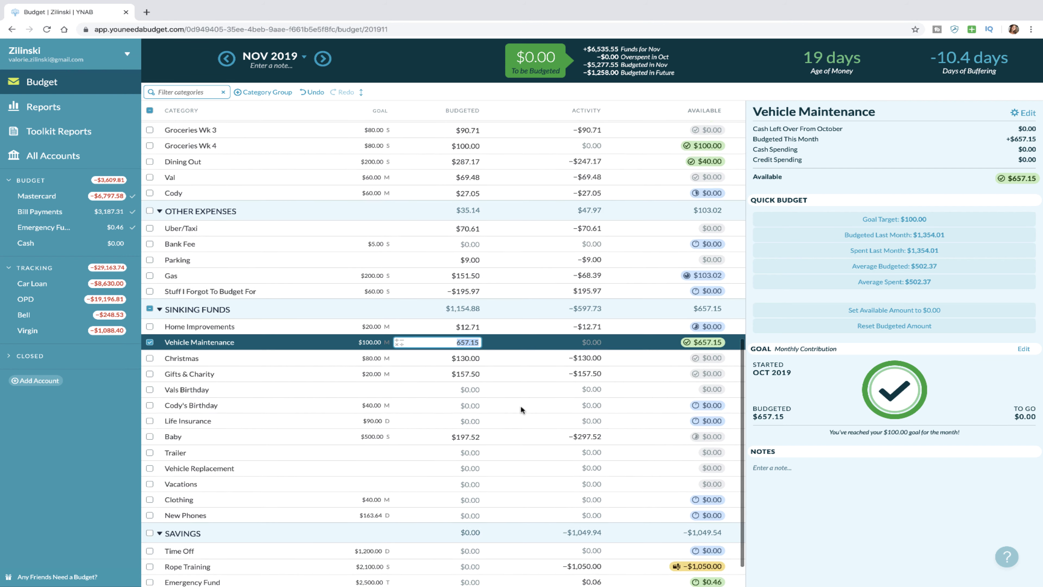
{"action": "scroll", "coordinate": [520, 405], "scroll_direction": "up", "scroll_amount": 1}
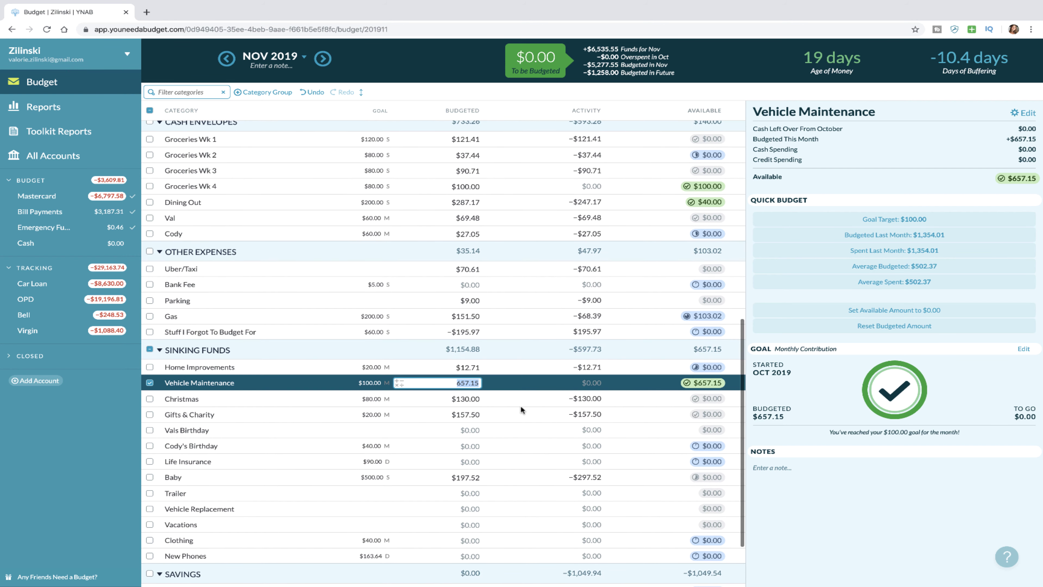
{"action": "left_click", "coordinate": [464, 382]}
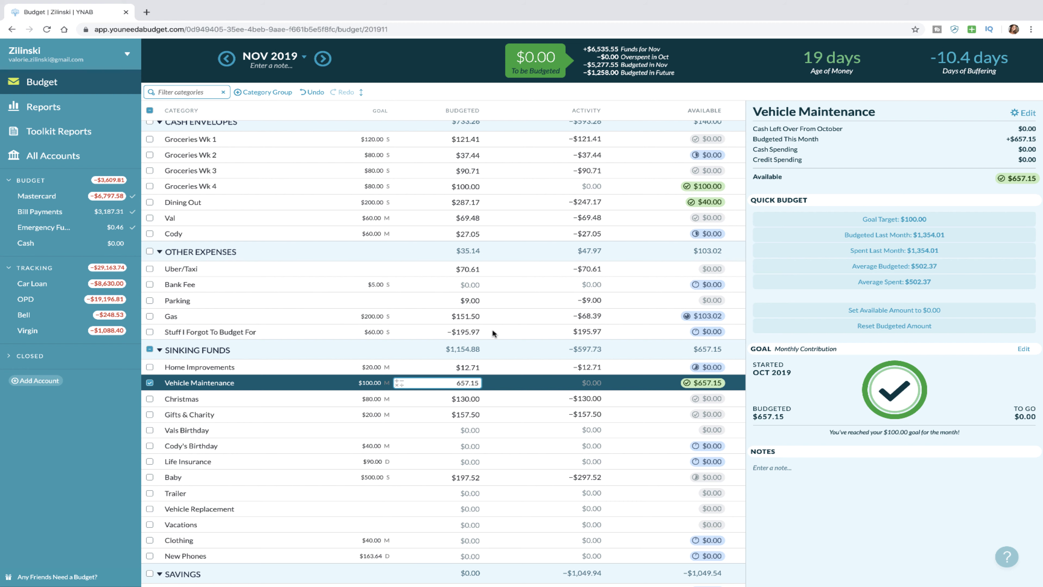
{"action": "scroll", "coordinate": [486, 322], "scroll_direction": "up", "scroll_amount": 1}
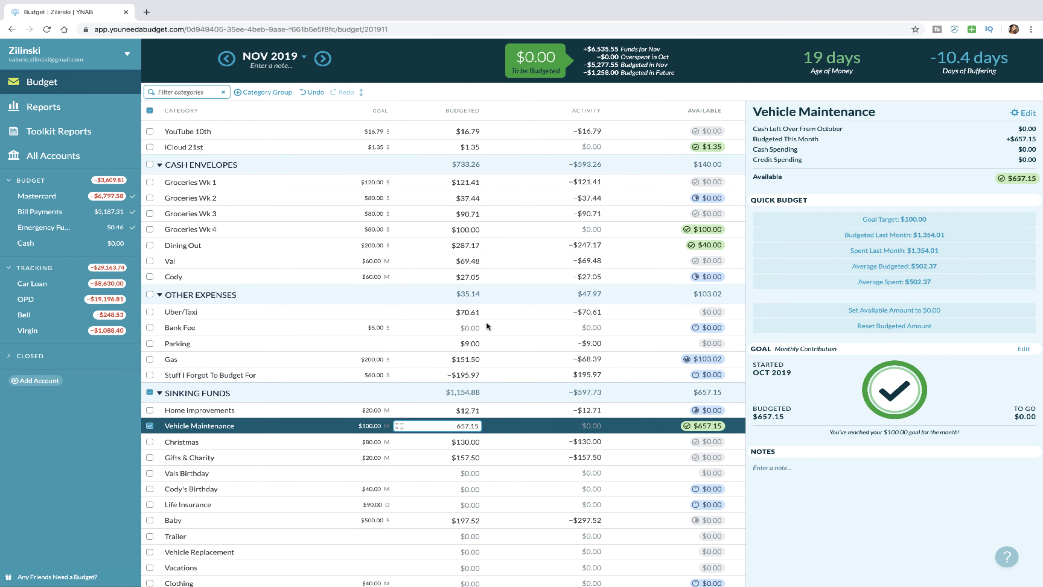
{"action": "scroll", "coordinate": [487, 325], "scroll_direction": "up", "scroll_amount": 8}
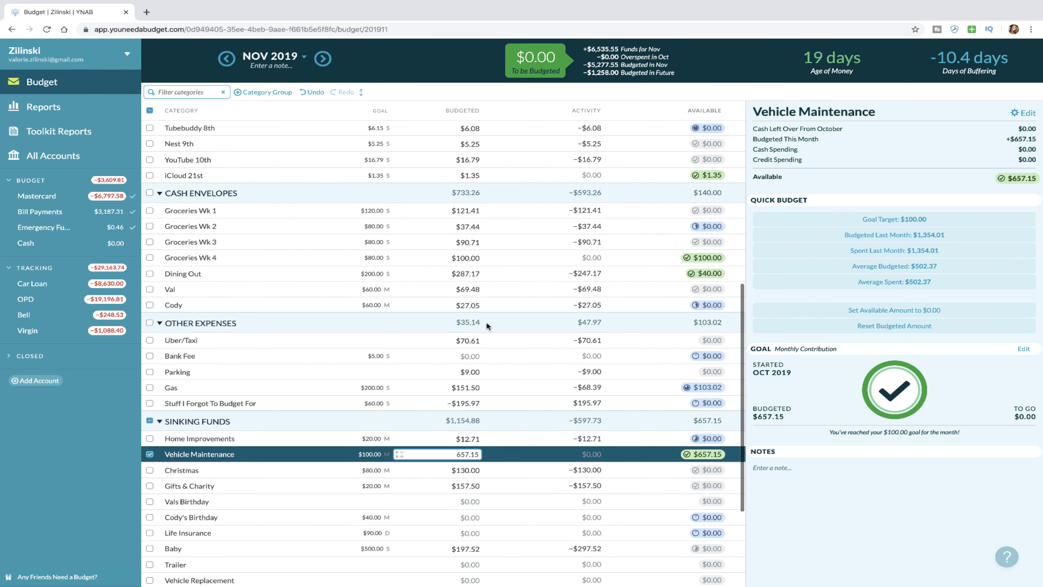
{"action": "scroll", "coordinate": [487, 324], "scroll_direction": "down", "scroll_amount": 8}
{"action": "scroll", "coordinate": [487, 325], "scroll_direction": "down", "scroll_amount": 2}
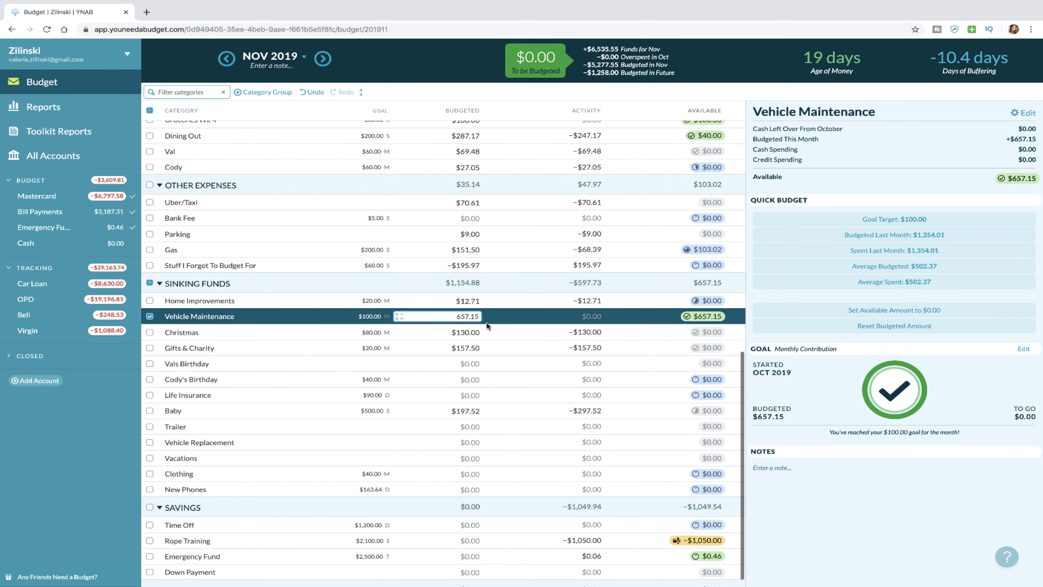
{"action": "scroll", "coordinate": [488, 324], "scroll_direction": "up", "scroll_amount": 10}
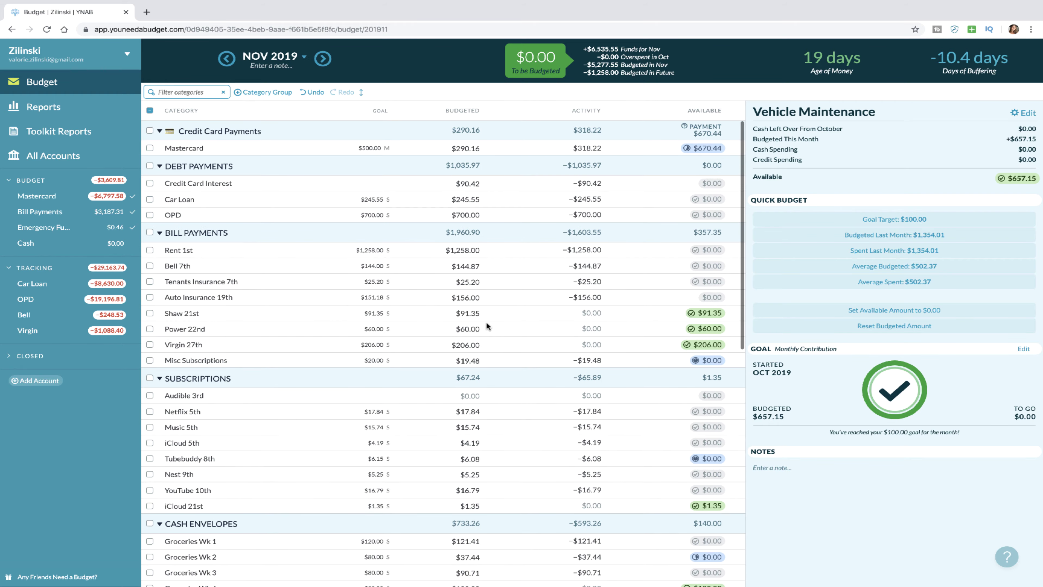
{"action": "scroll", "coordinate": [487, 324], "scroll_direction": "down", "scroll_amount": 10}
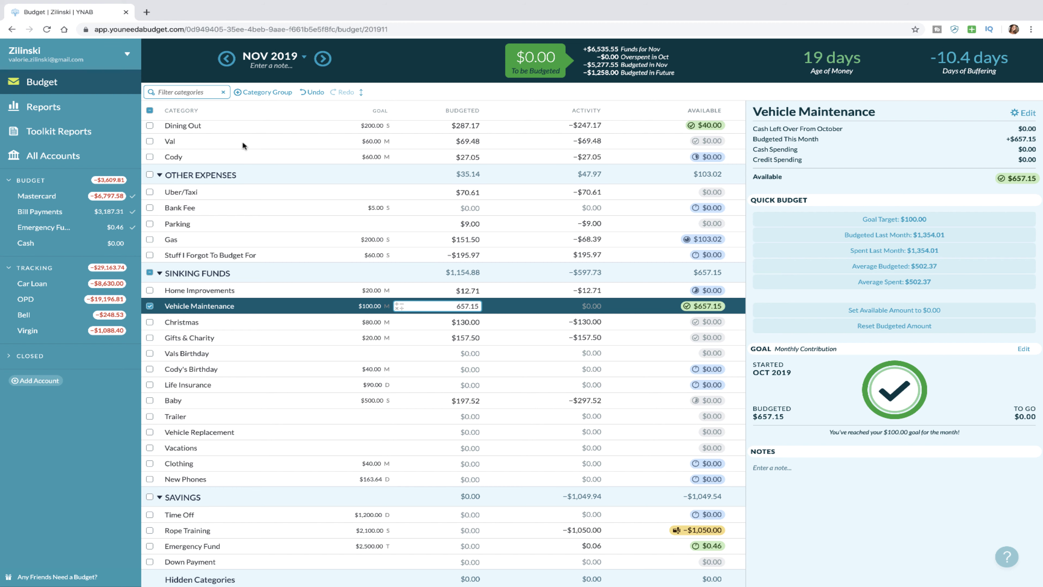
{"action": "left_click", "coordinate": [226, 58]}
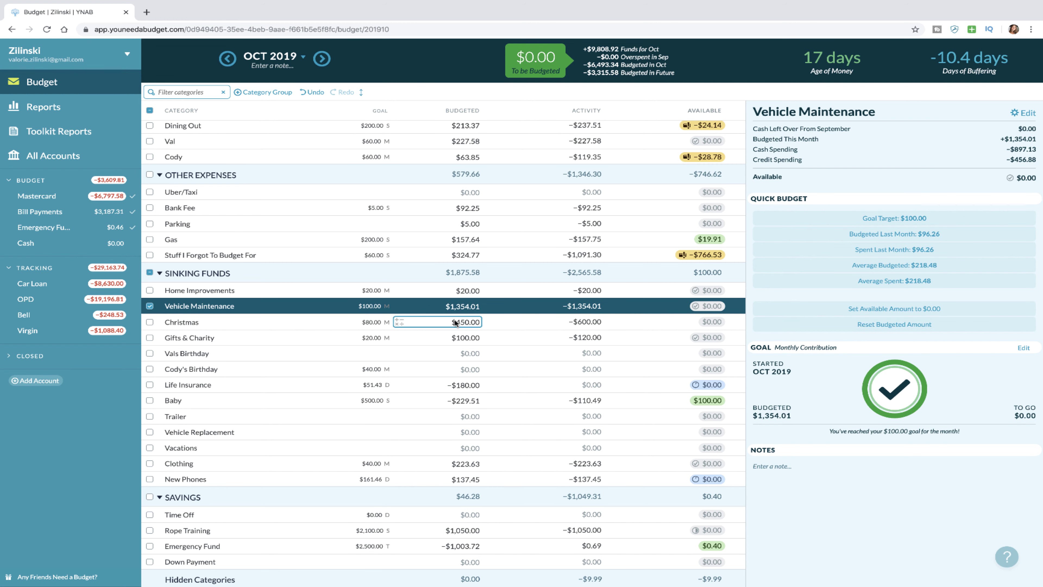
{"action": "left_click", "coordinate": [482, 306]}
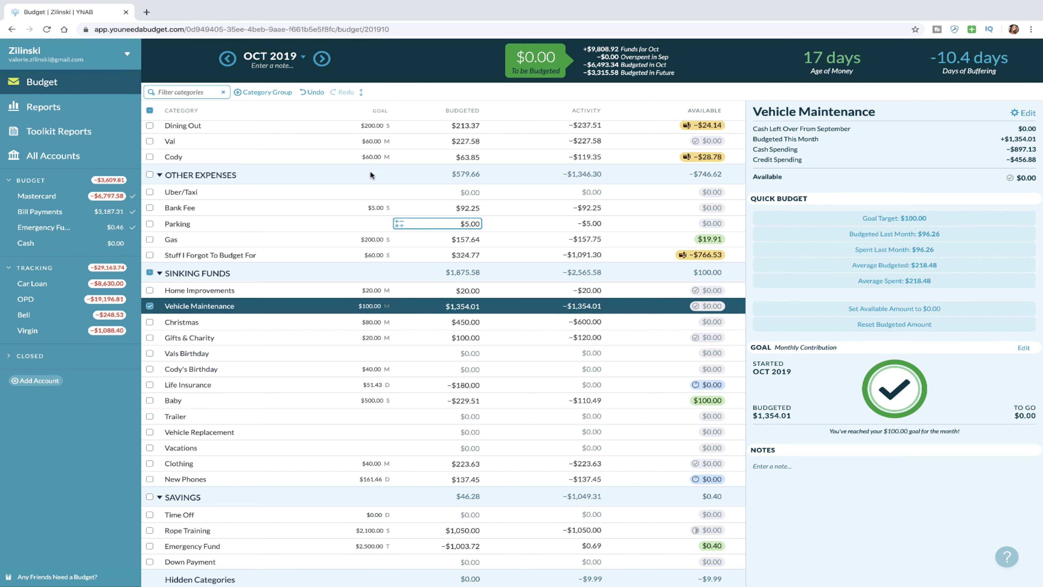
{"action": "left_click", "coordinate": [323, 58]}
{"action": "left_click", "coordinate": [463, 305]}
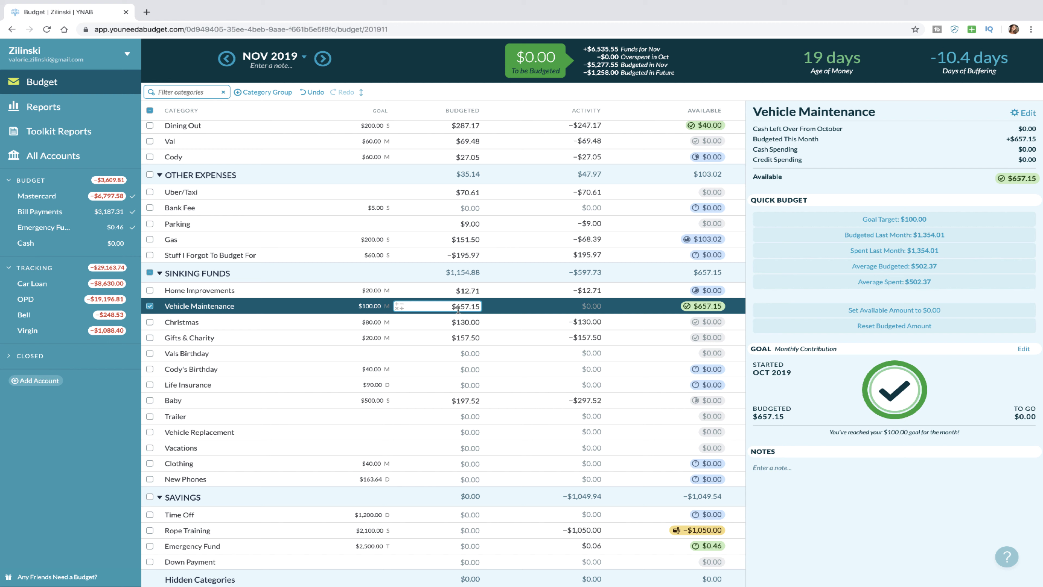
{"action": "left_click", "coordinate": [488, 309]}
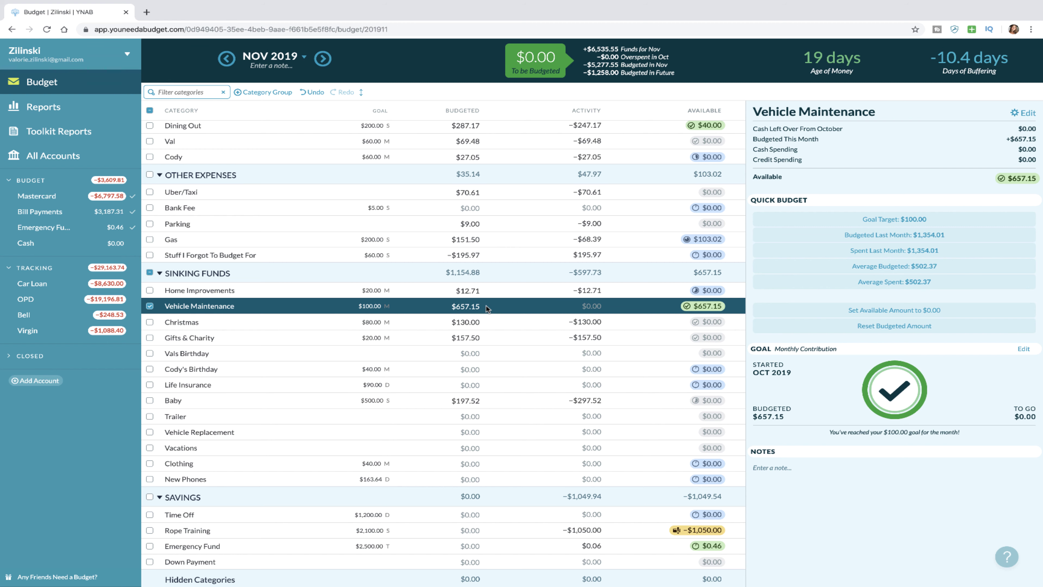
{"action": "scroll", "coordinate": [488, 308], "scroll_direction": "down", "scroll_amount": 1}
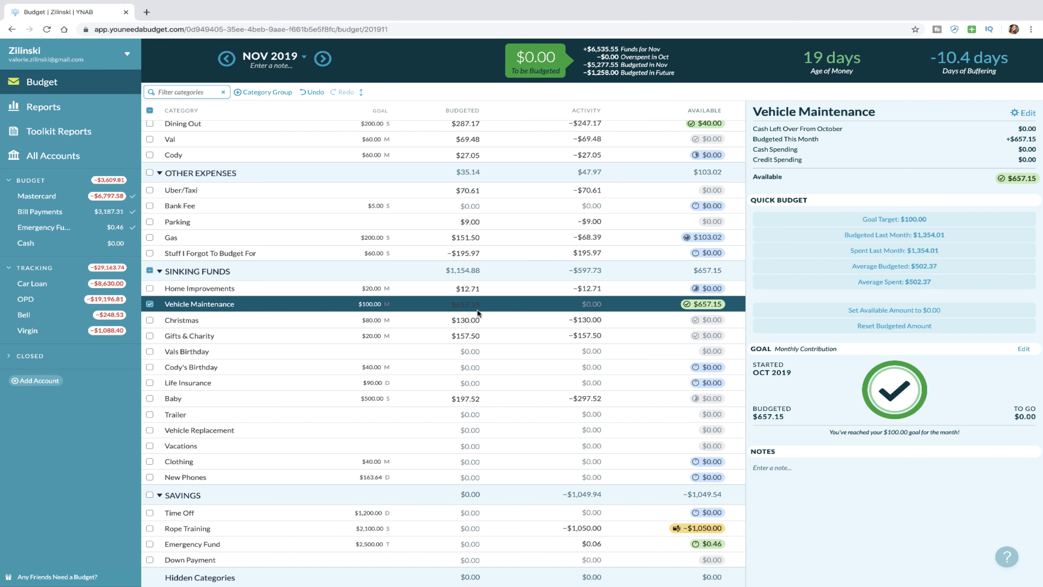
{"action": "left_click", "coordinate": [467, 319]}
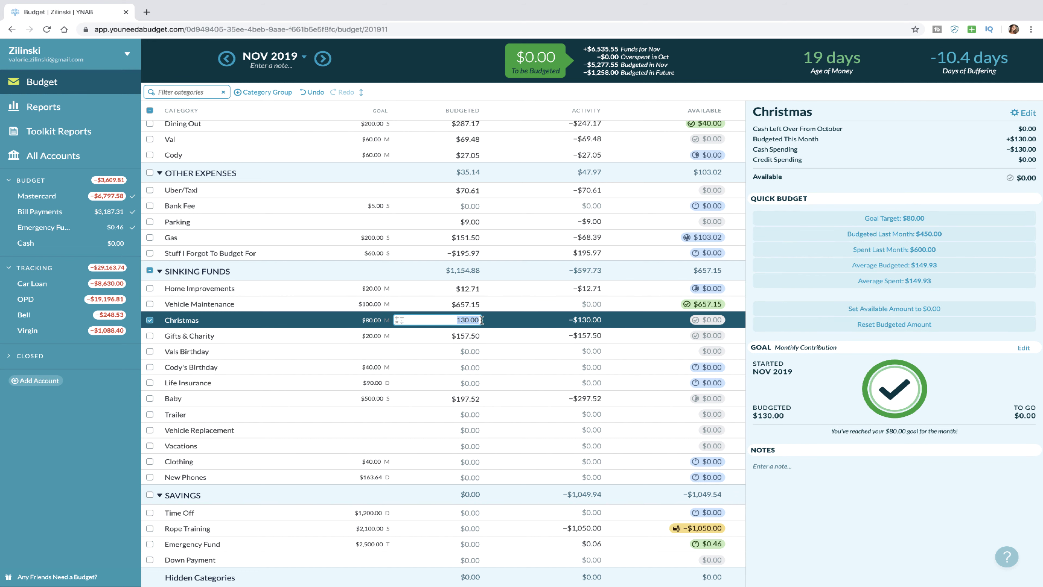
{"action": "left_click", "coordinate": [468, 335]}
{"action": "left_click", "coordinate": [466, 397]}
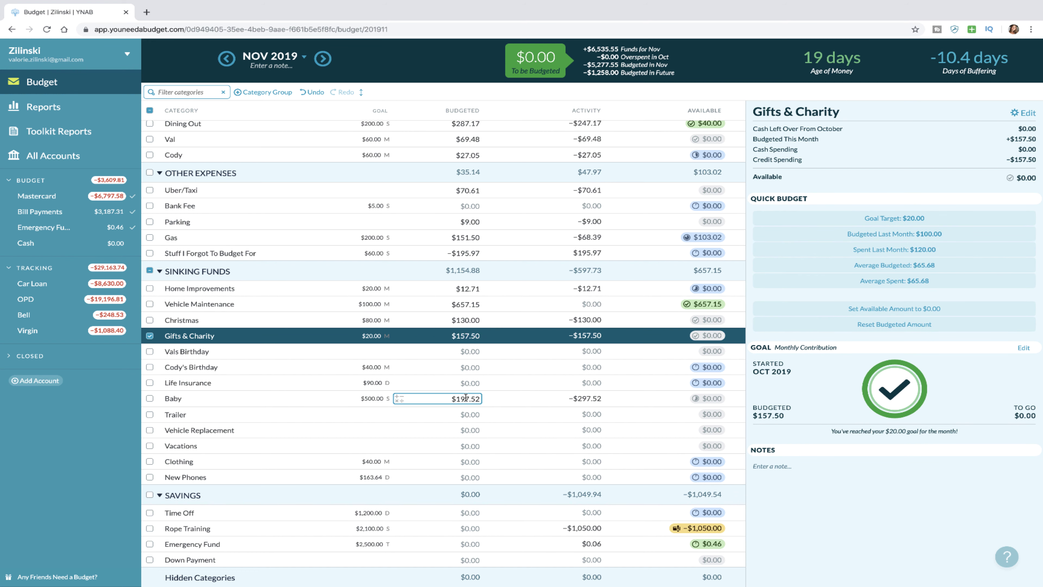
{"action": "left_click", "coordinate": [465, 381]}
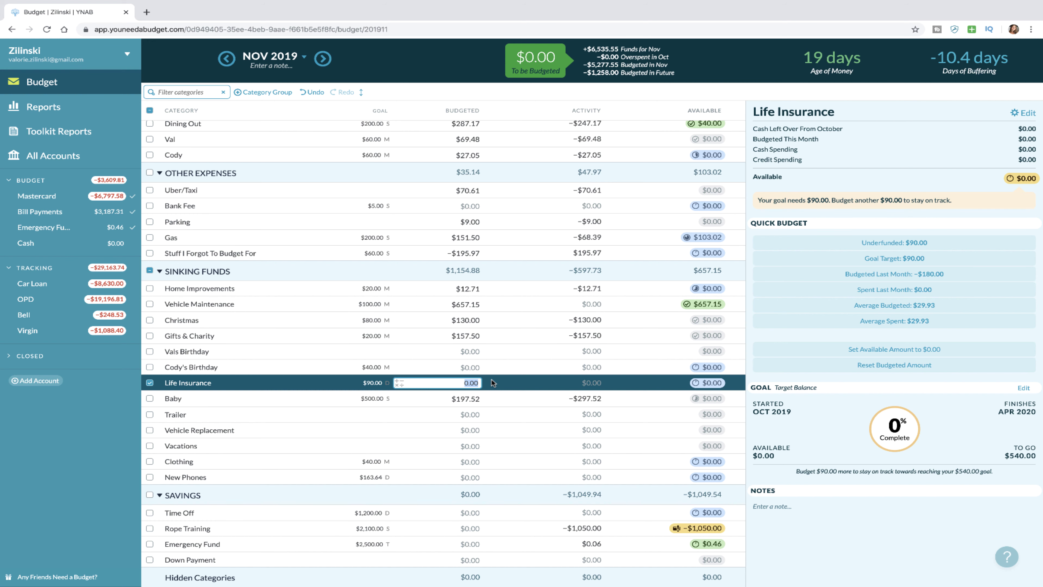
{"action": "left_click", "coordinate": [468, 430]}
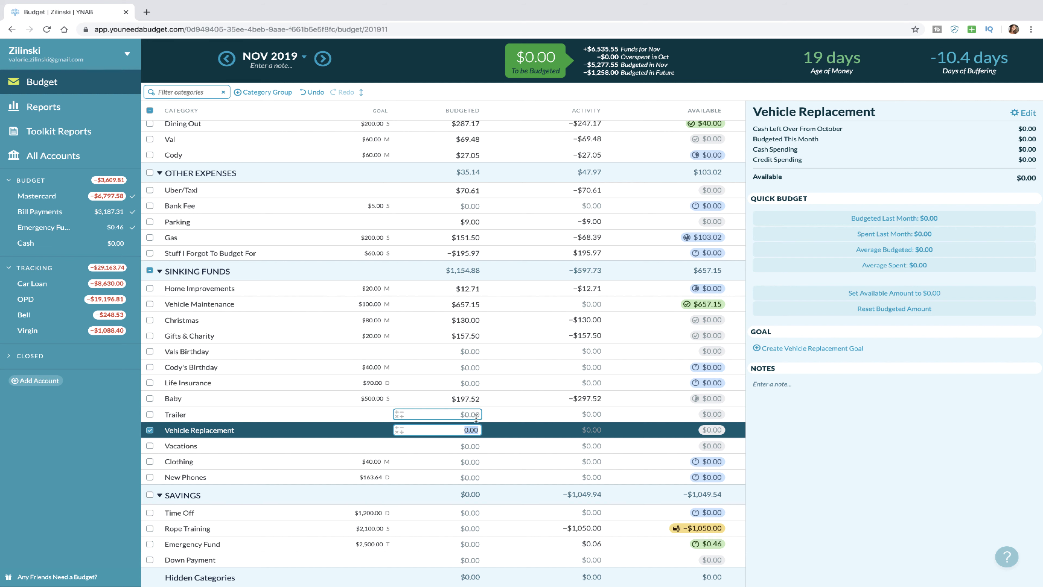
{"action": "left_click", "coordinate": [474, 413]}
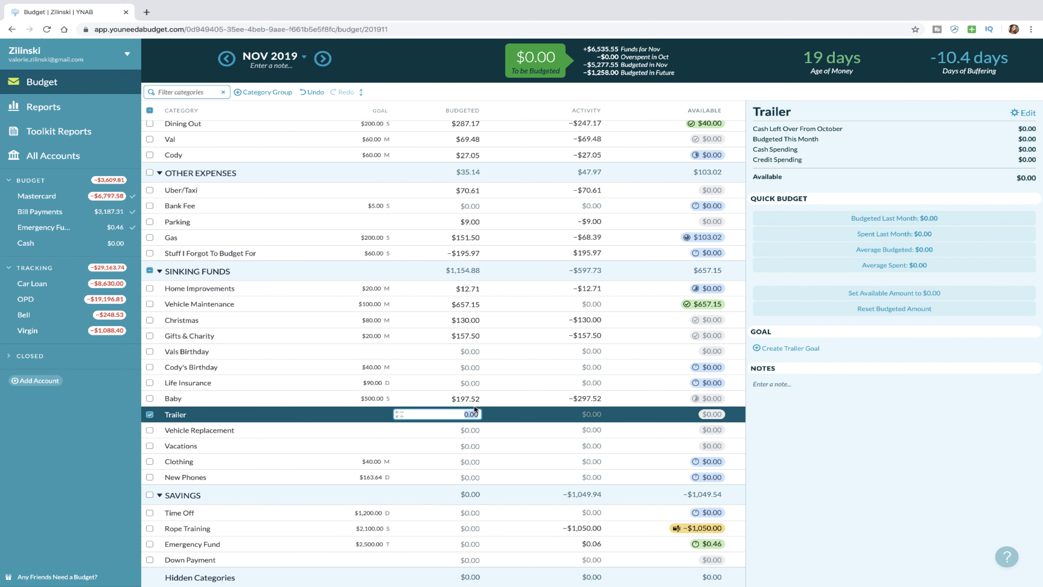
{"action": "left_click", "coordinate": [471, 365]}
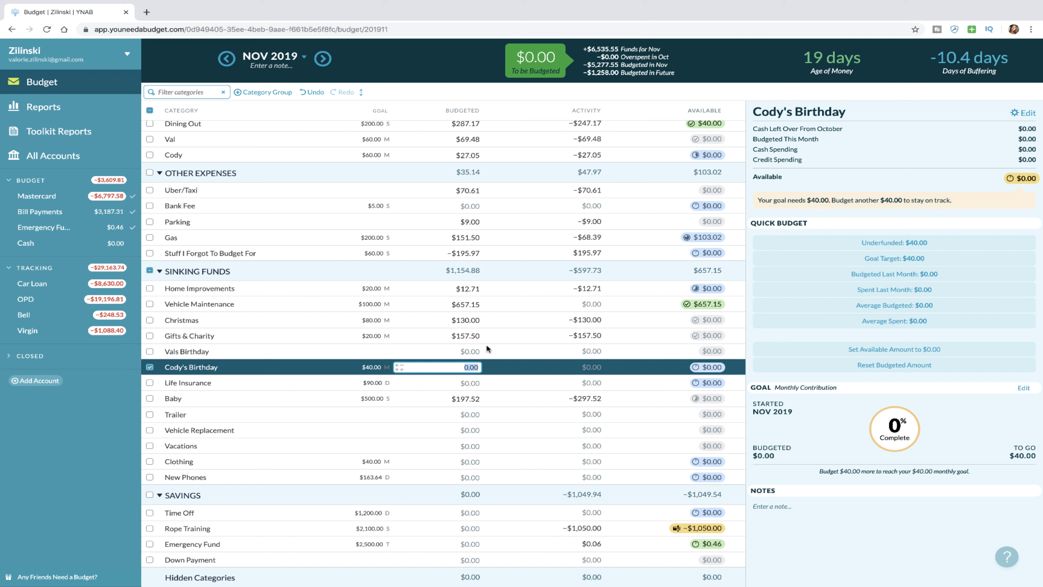
{"action": "left_click", "coordinate": [474, 350]}
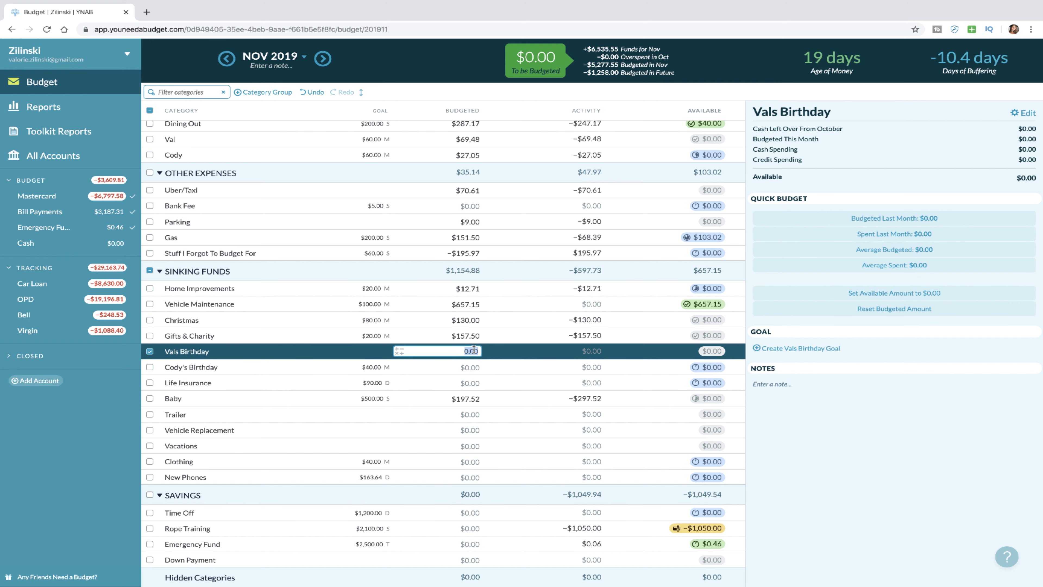